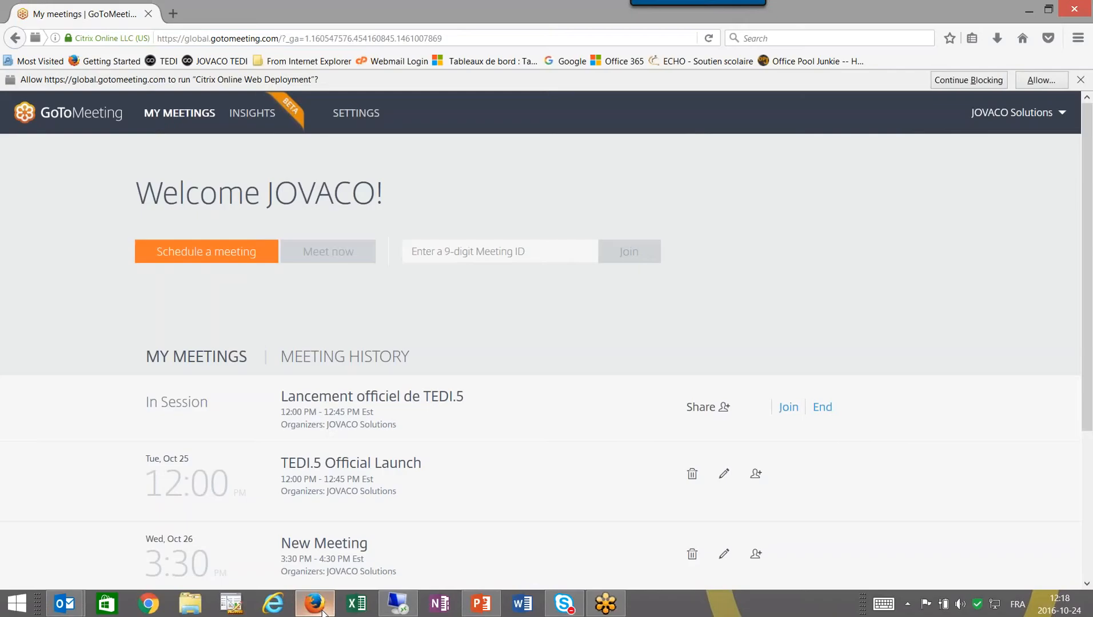
In a new browser tab, open JOVACO TEDI and sign in with the user's username and password.
click(174, 14)
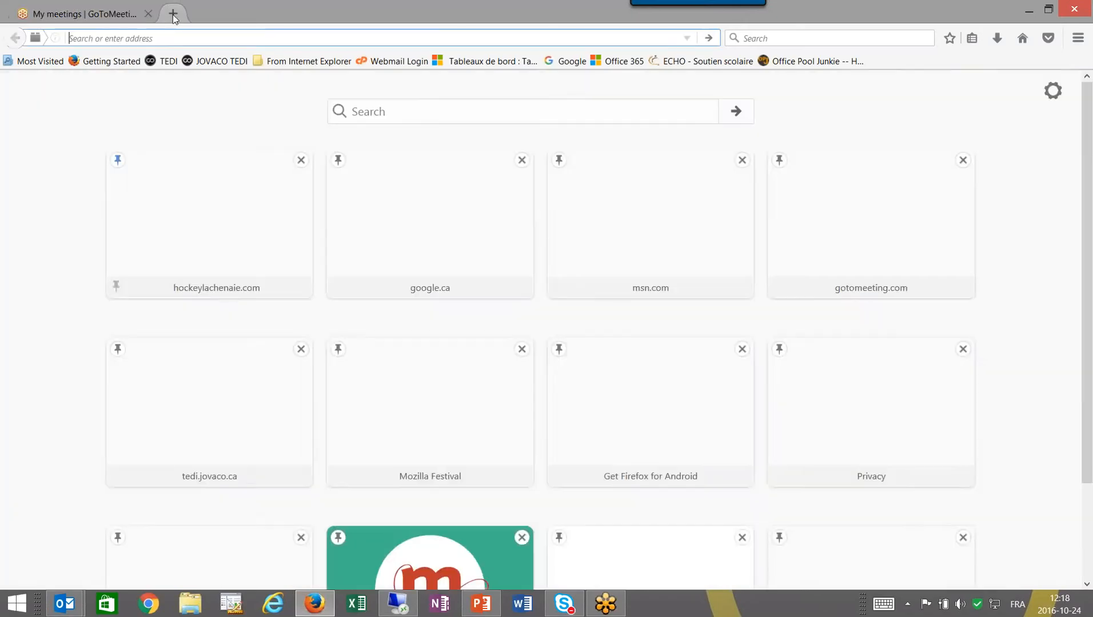
click(217, 61)
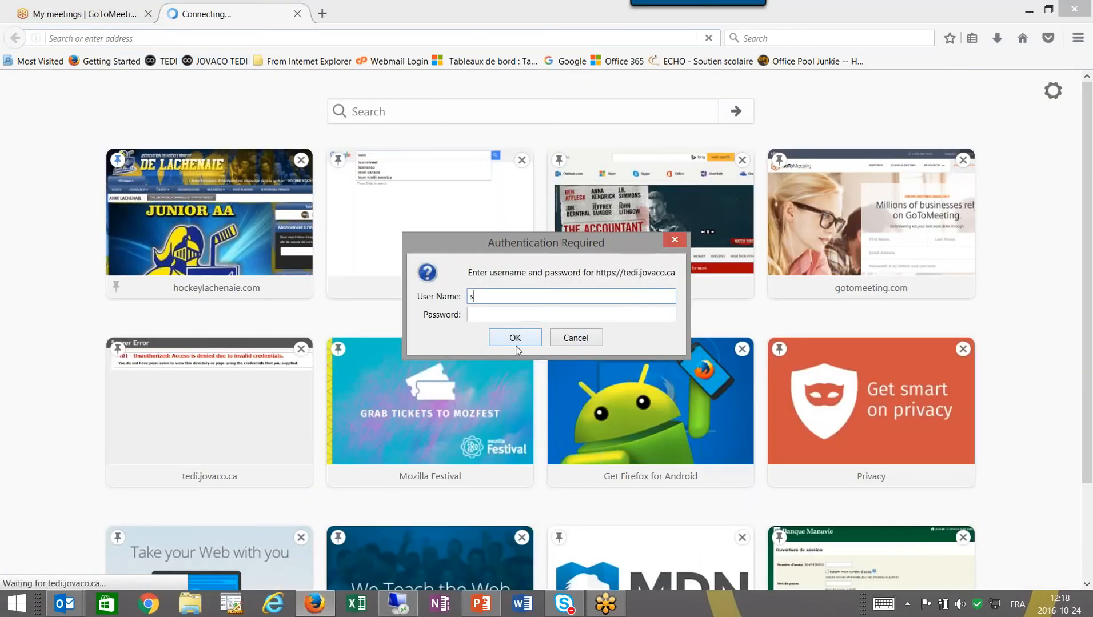
key(Tab)
text(•)
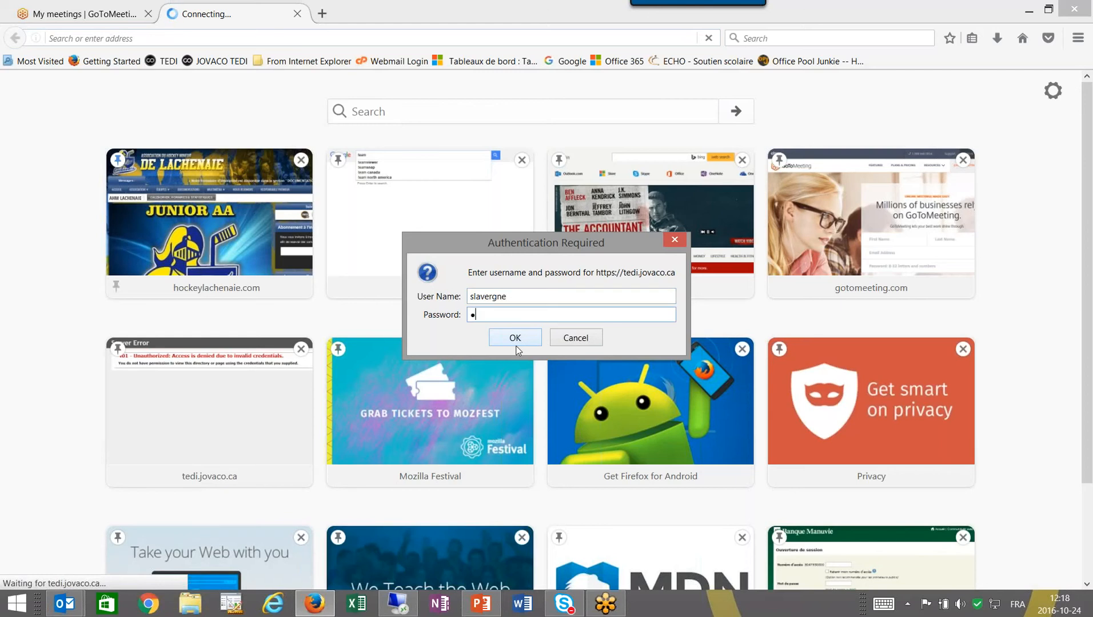
text(••••••)
click(516, 346)
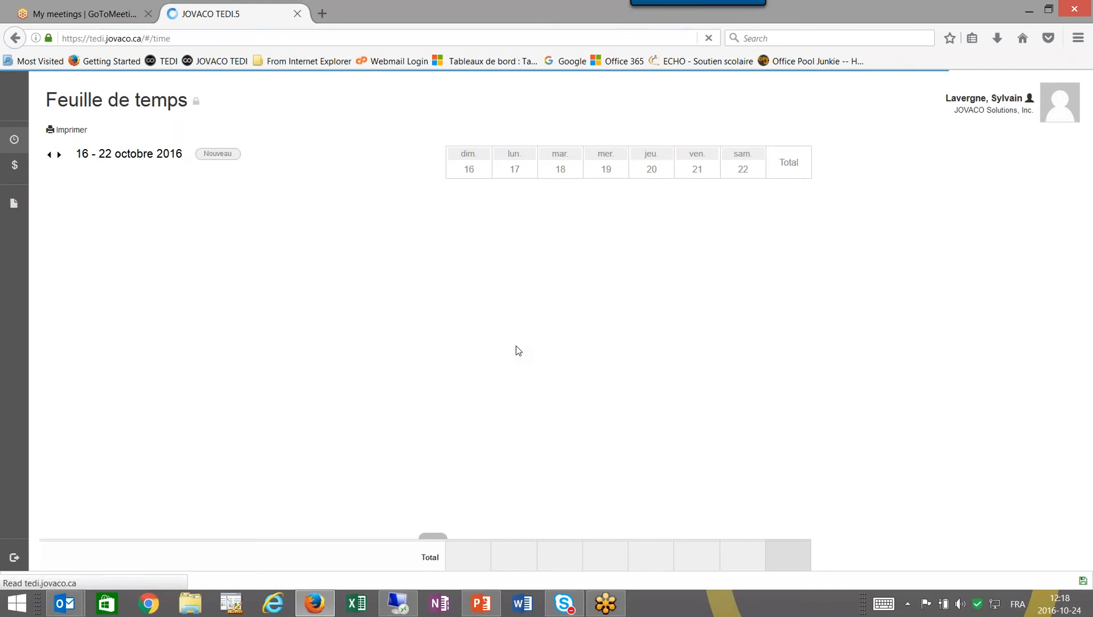
Navigate the timesheet weeks back to the 16 - 22 octobre 2016 week.
click(50, 155)
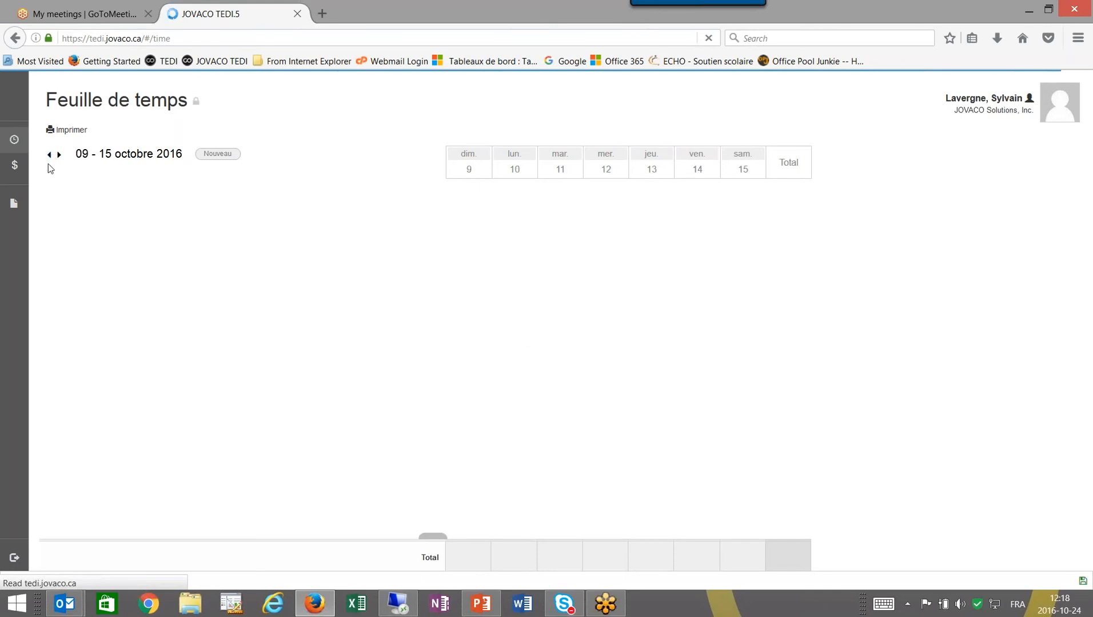
click(49, 155)
click(59, 155)
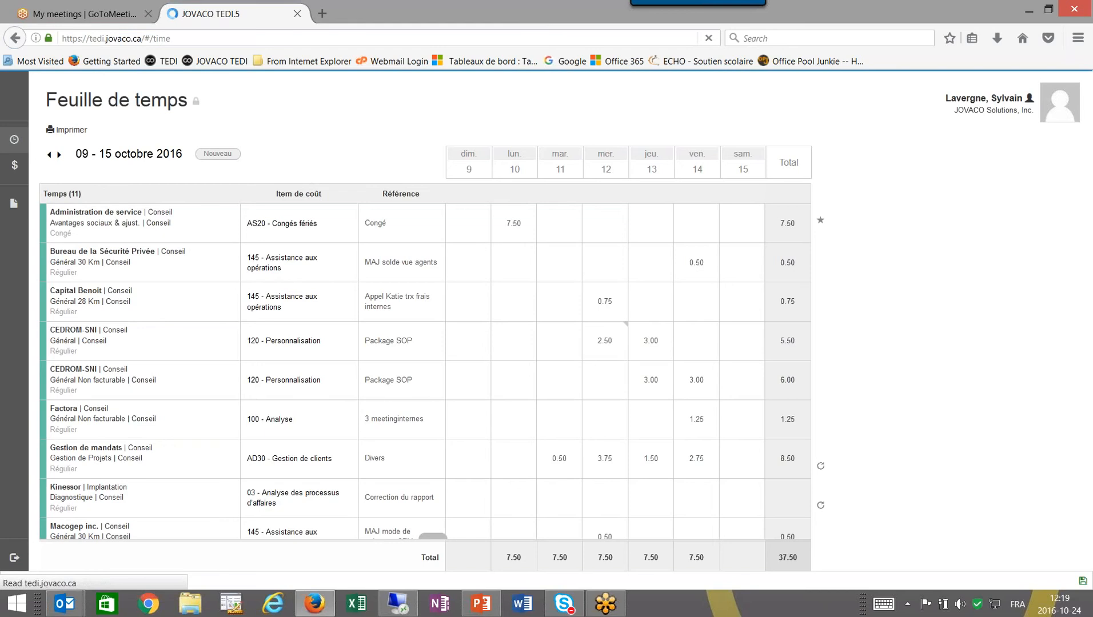
click(59, 155)
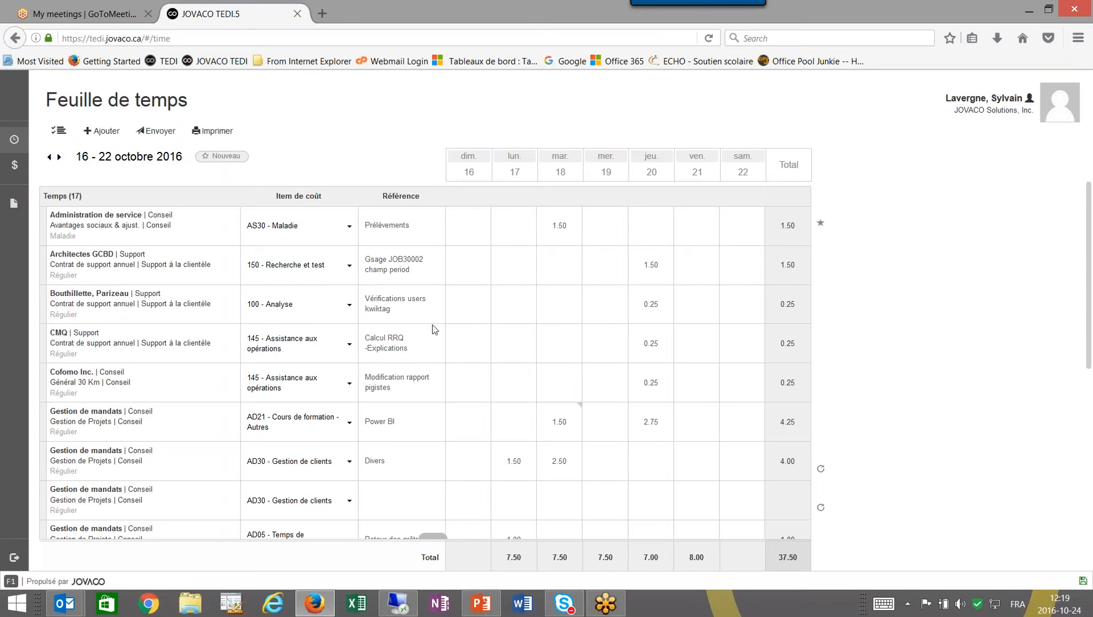
click(98, 132)
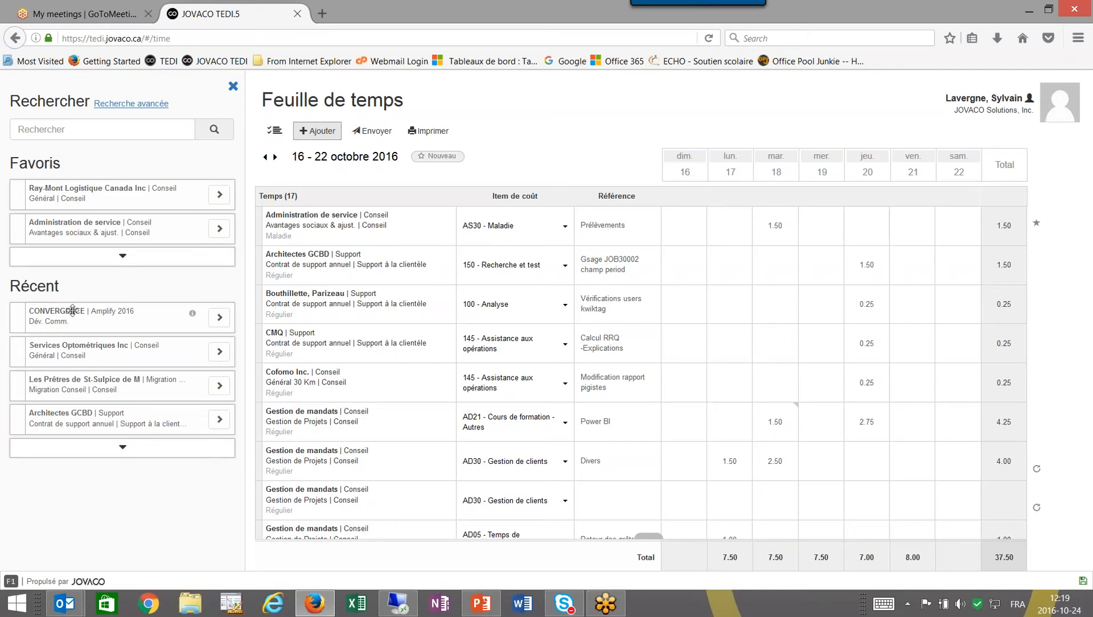
click(123, 447)
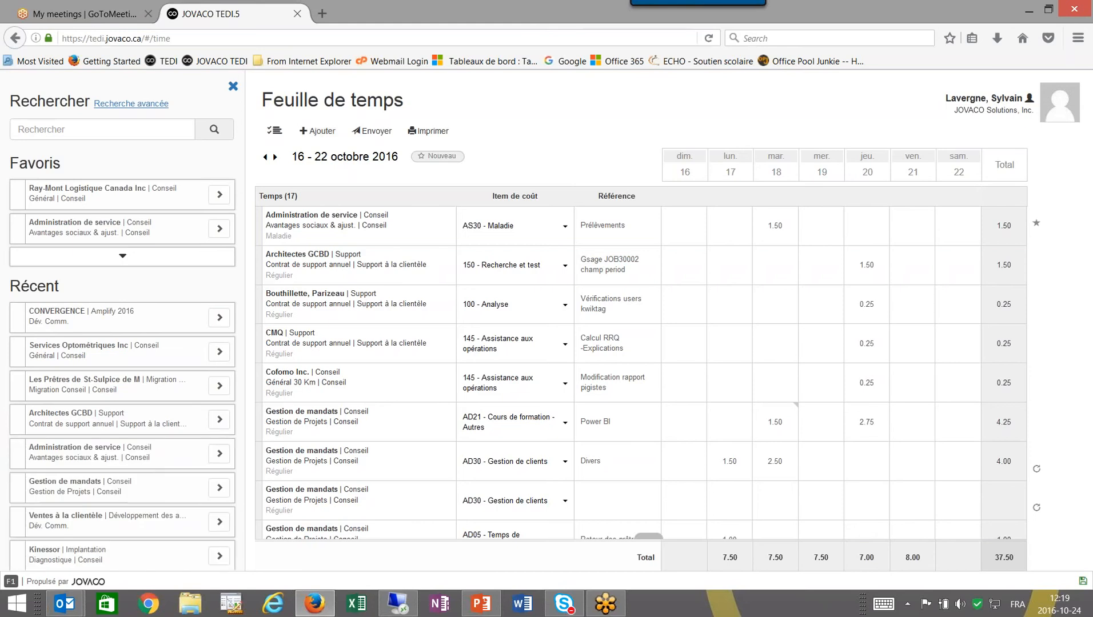
click(121, 256)
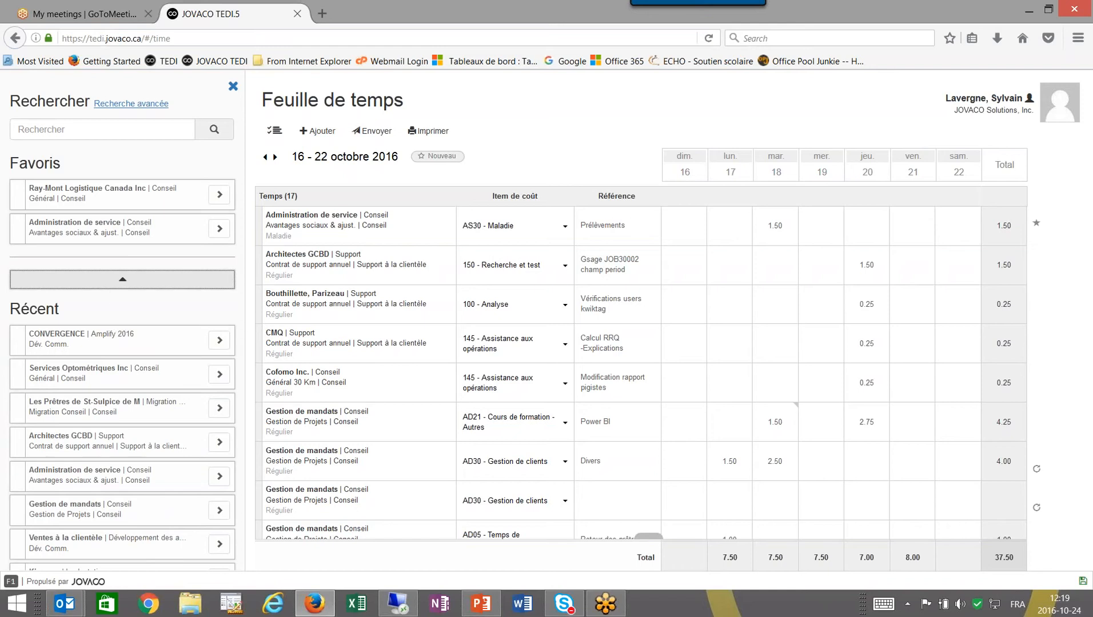
click(119, 280)
click(101, 133)
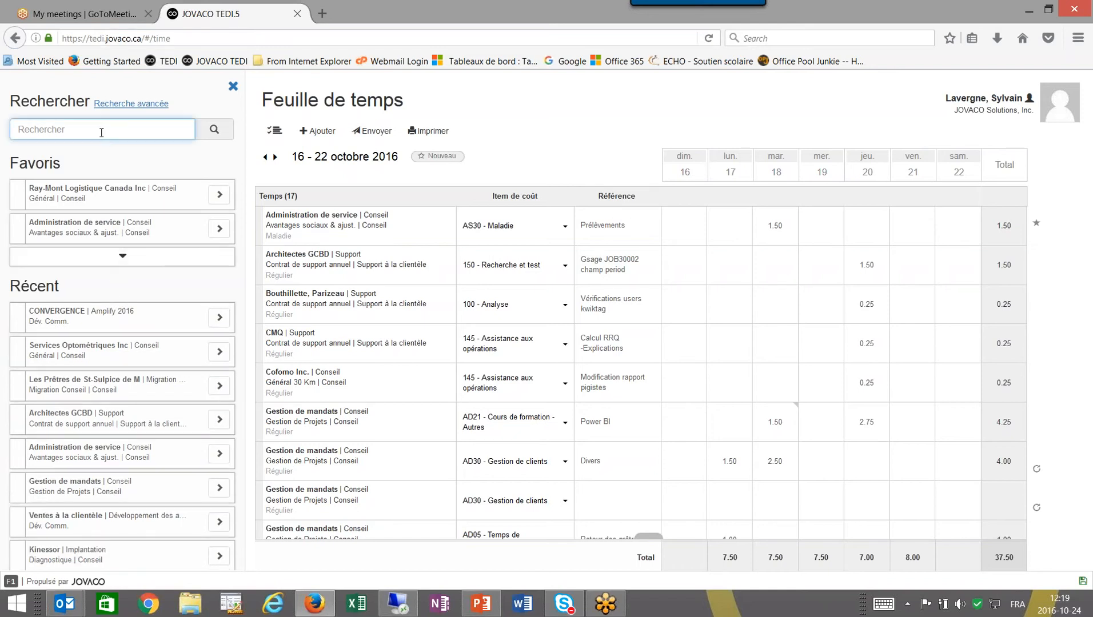
text(raym)
click(213, 130)
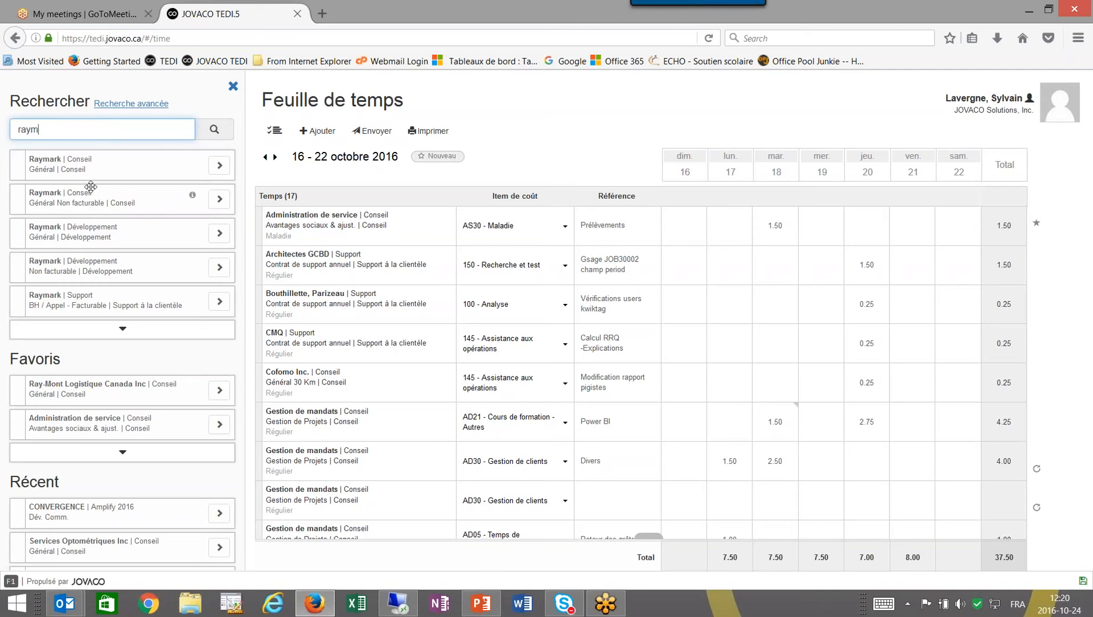
click(133, 104)
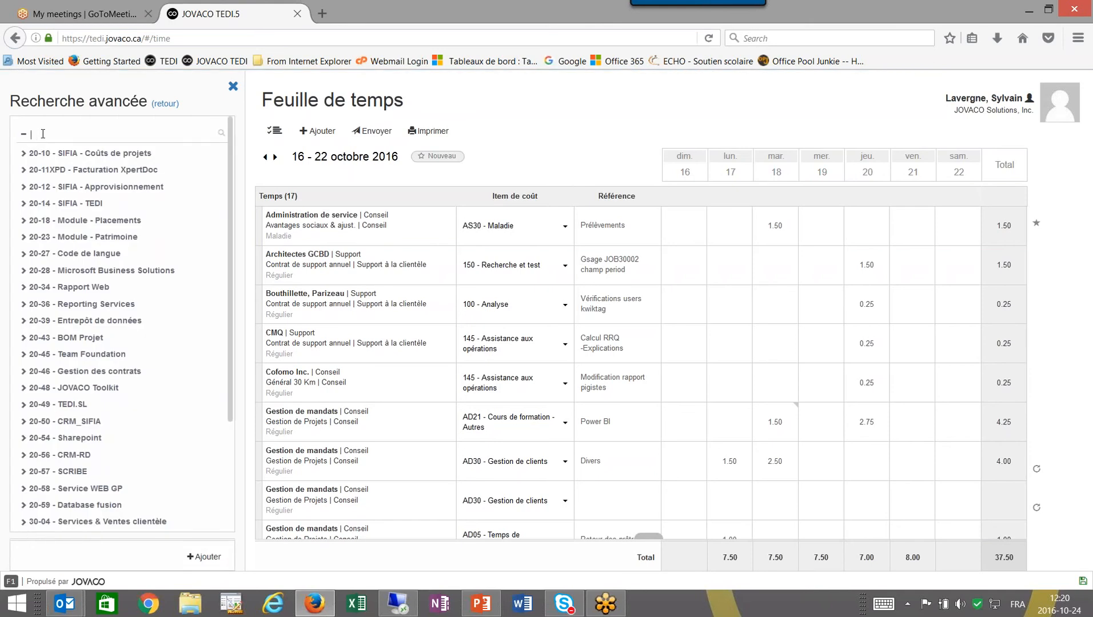
text(ray)
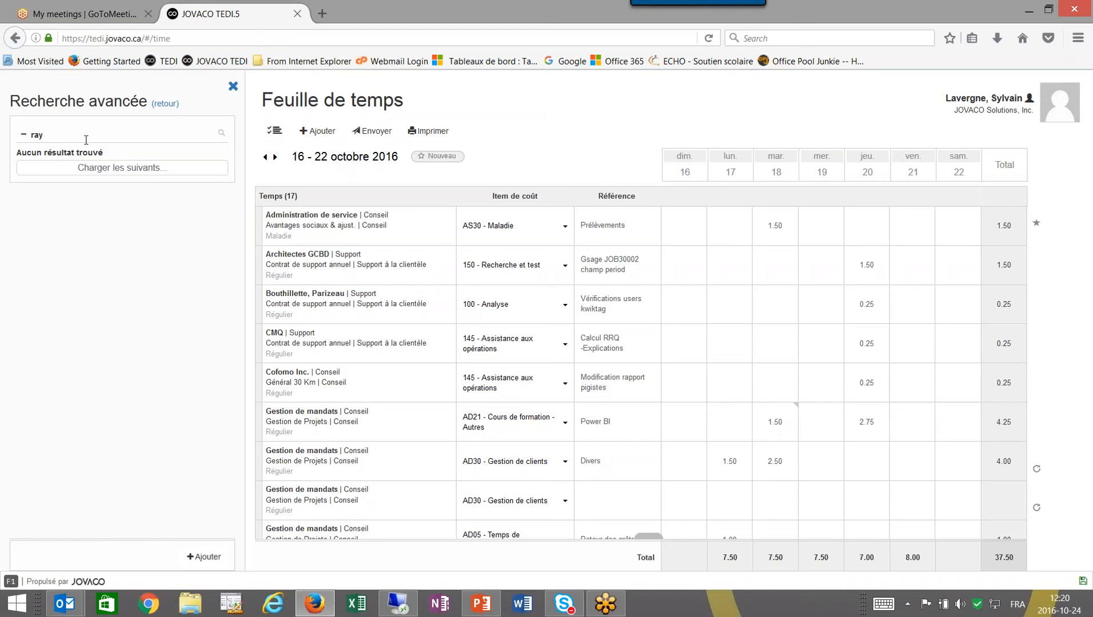
click(148, 168)
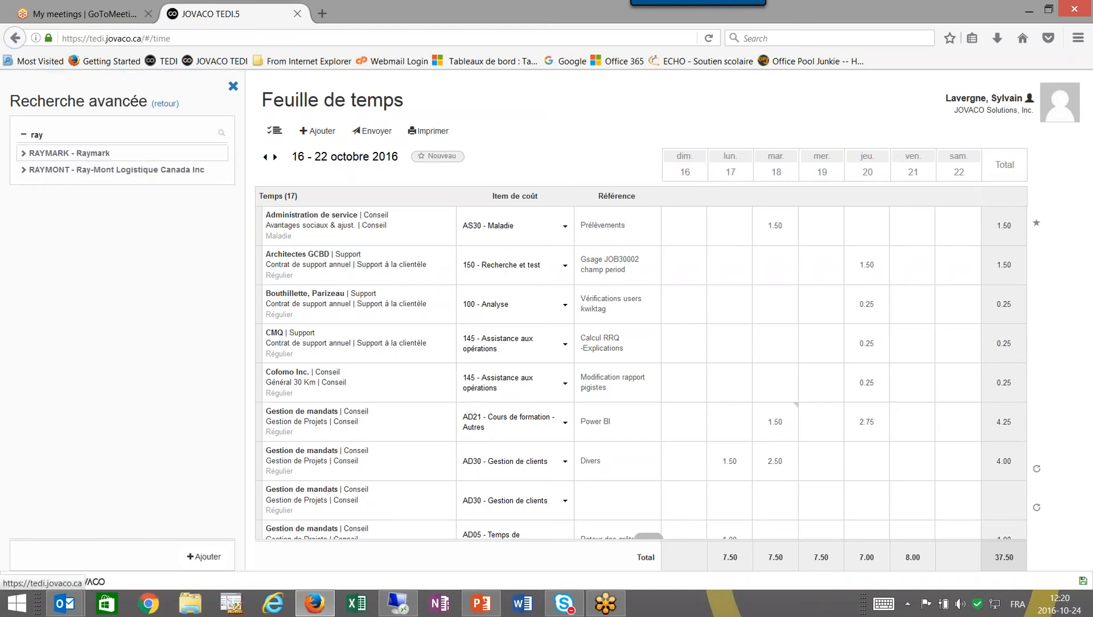
click(24, 169)
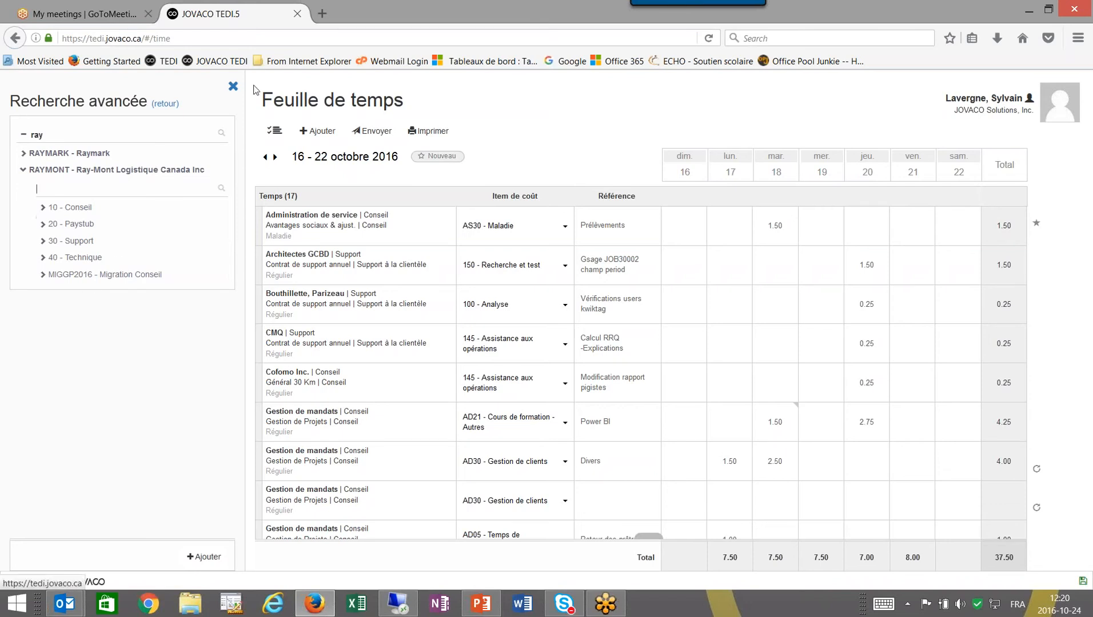
click(234, 89)
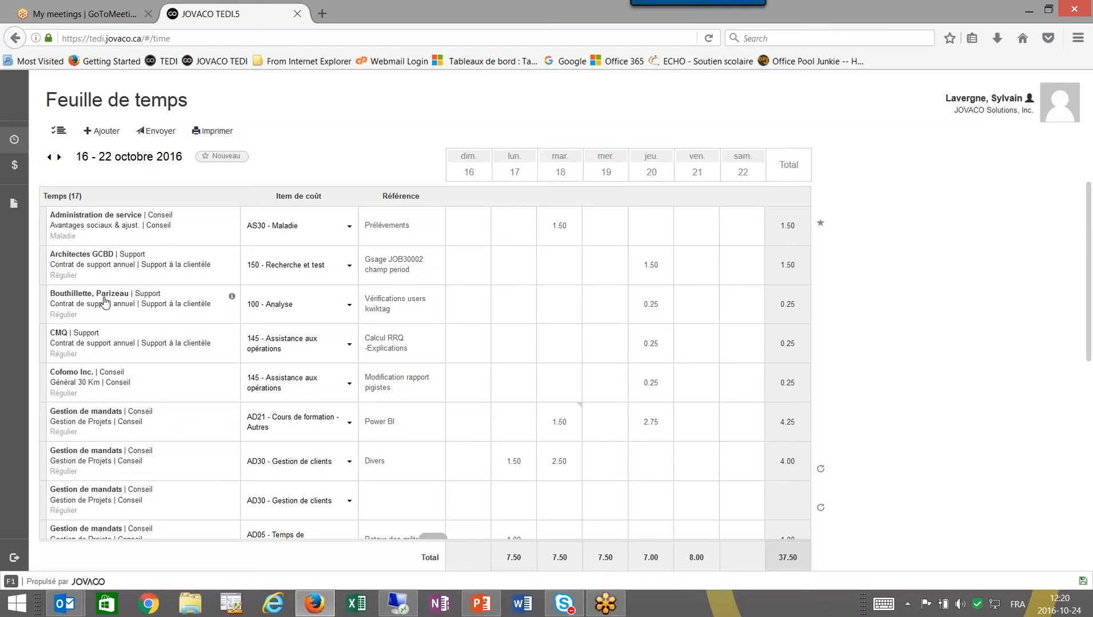
Unstar the Architectes GCBD line, then start adding a new time line from Favoris/Récent.
click(559, 271)
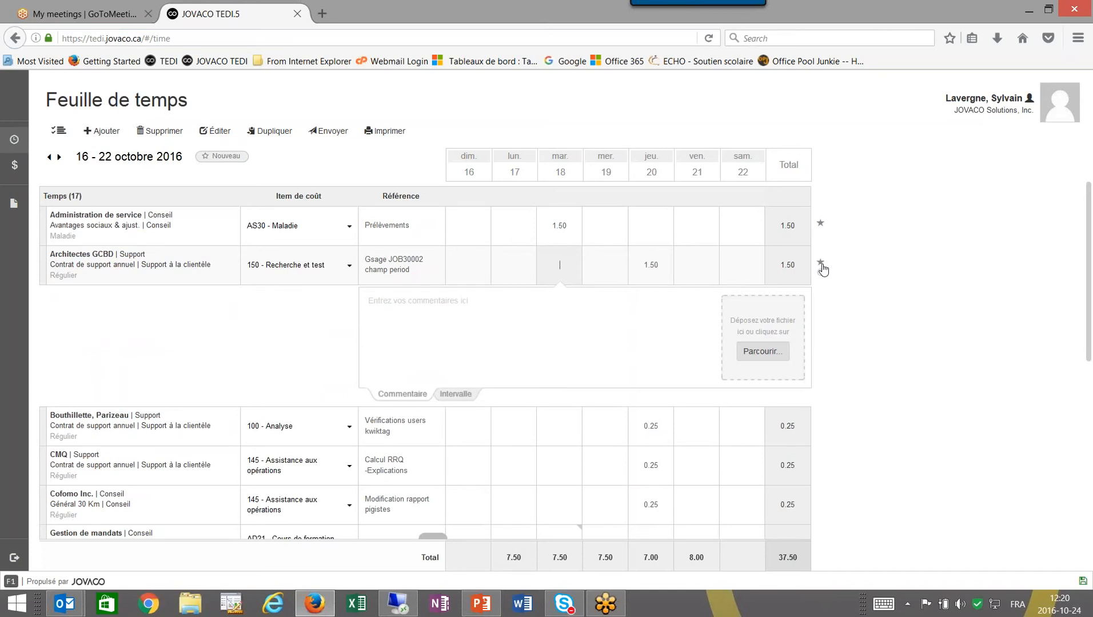
click(821, 264)
mouse_move(232, 220)
click(95, 132)
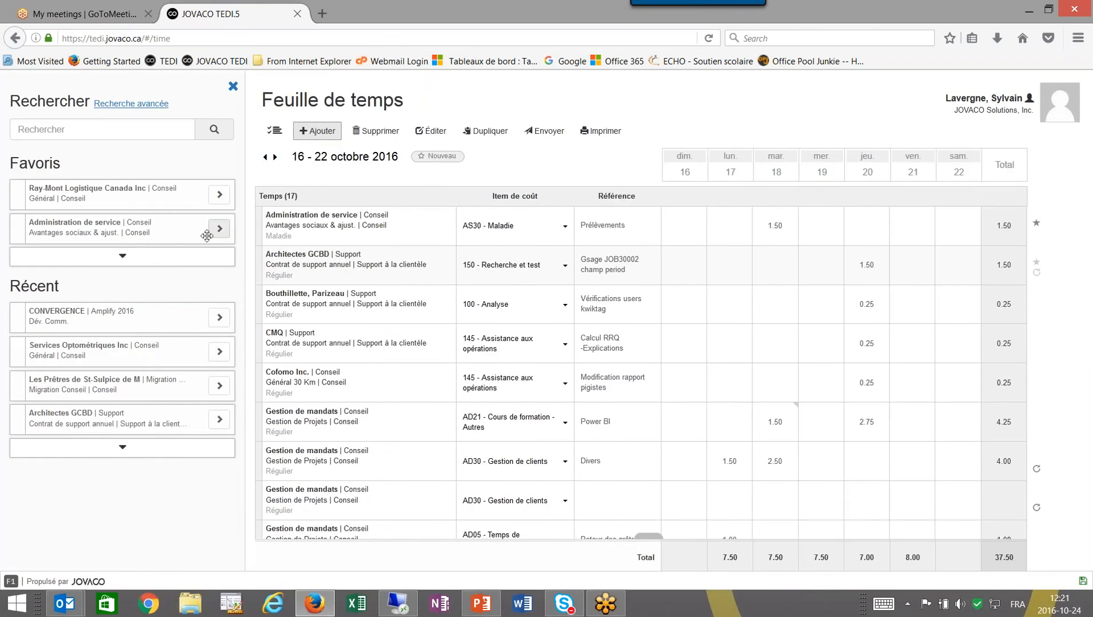
Add a Ray-Mont Logistique Canada Inc line, cost item 115 - Développement, with 10.00 hours on Saturday 22.
click(222, 199)
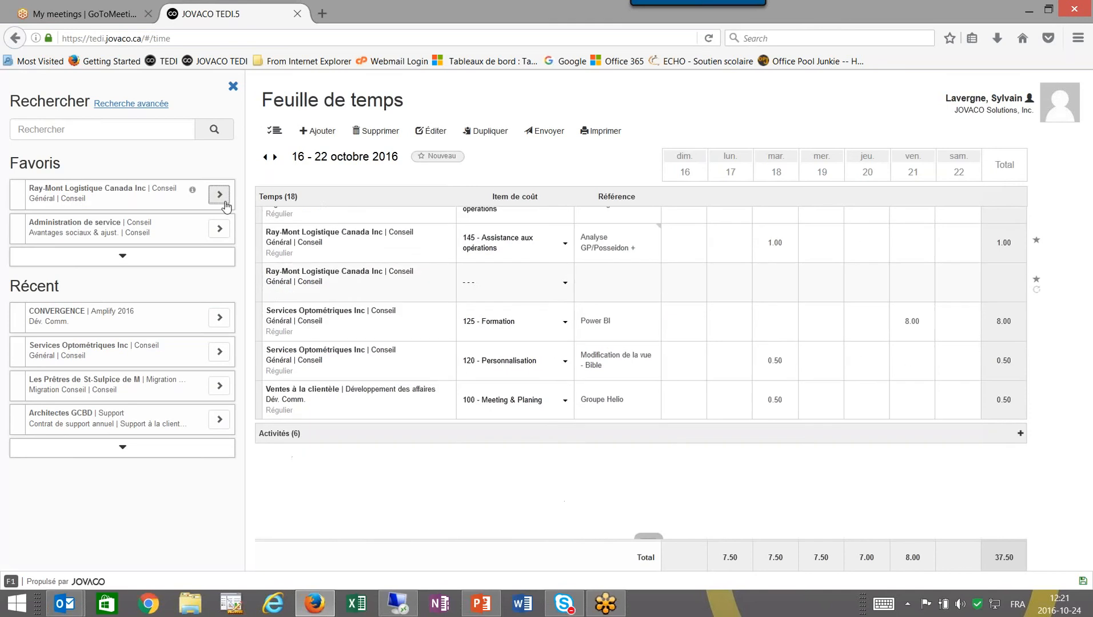
click(563, 286)
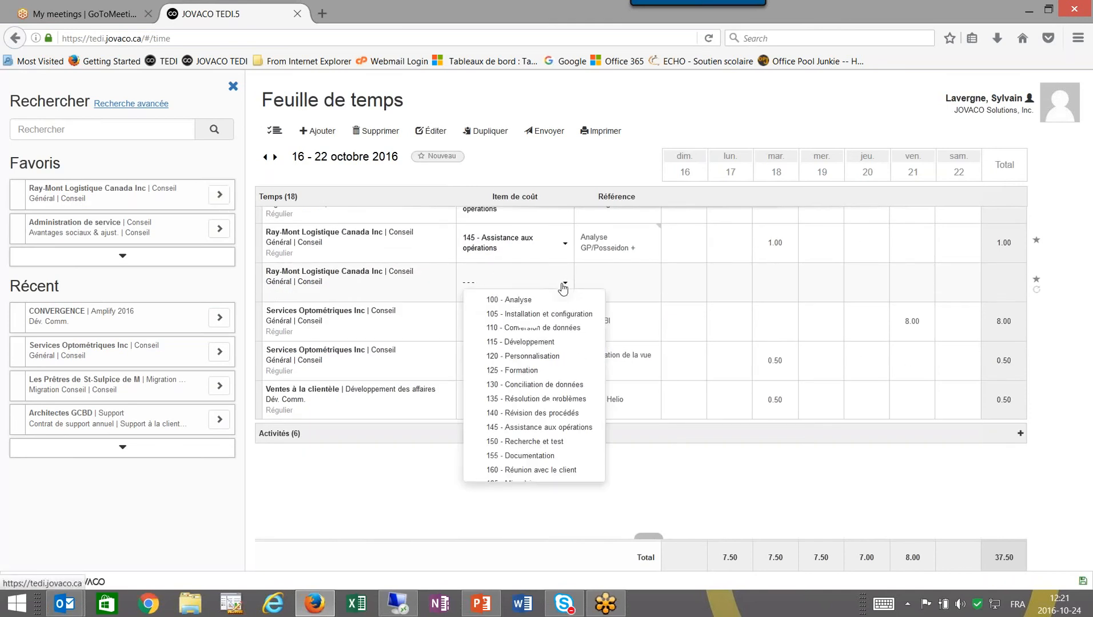
click(547, 343)
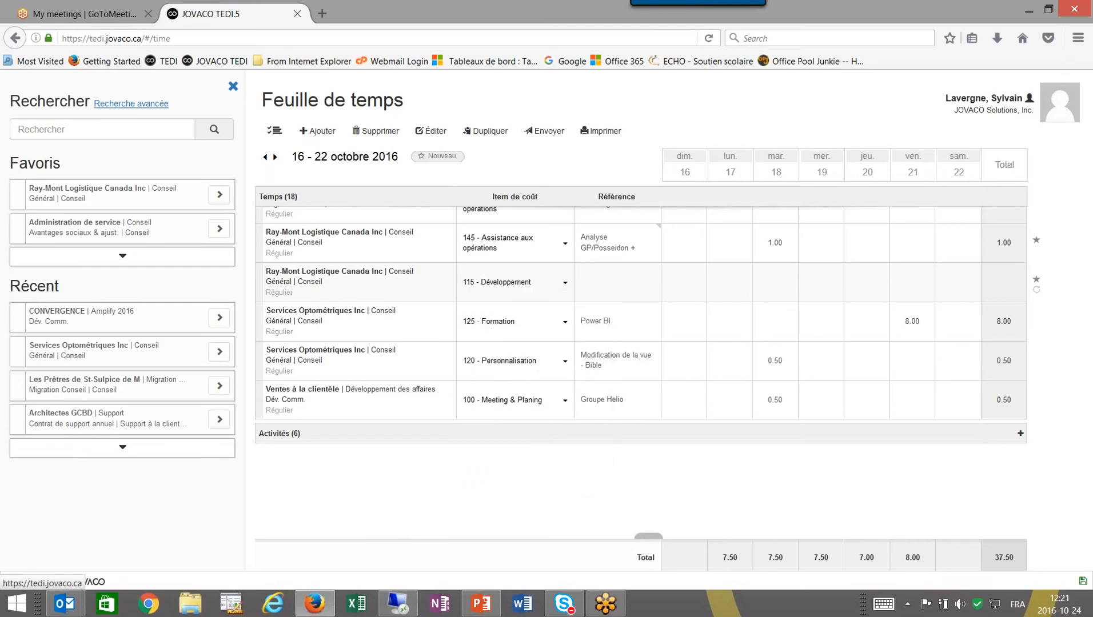
click(980, 295)
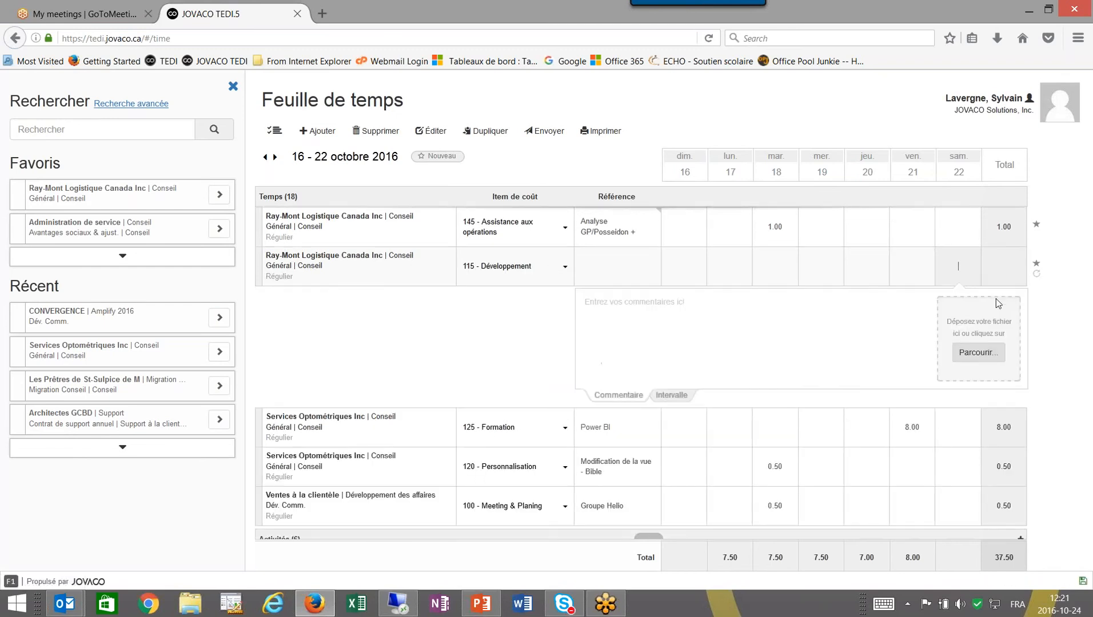
text(10)
key(Tab)
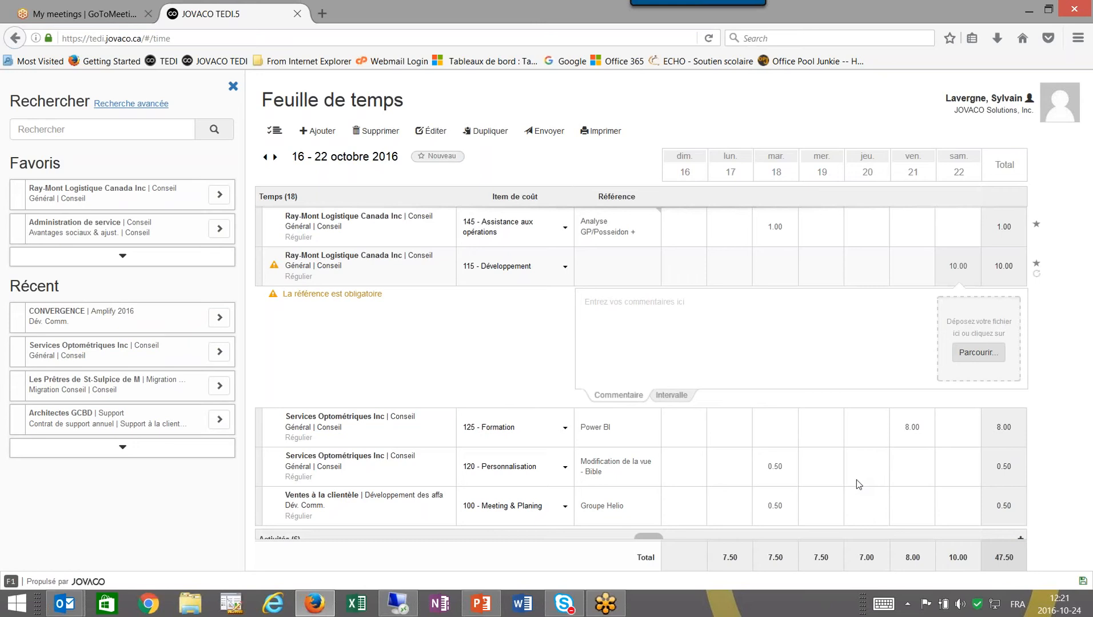
click(232, 87)
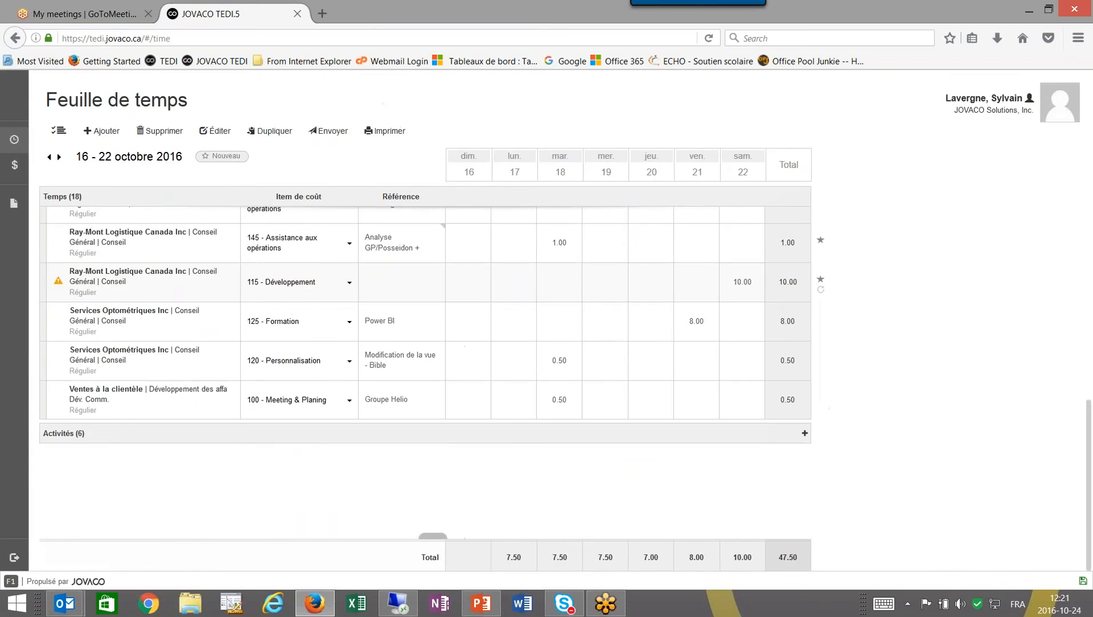
Duplicate the Ray-Mont 145 - Assistance aux opérations line, leaving the copy without hours.
click(313, 255)
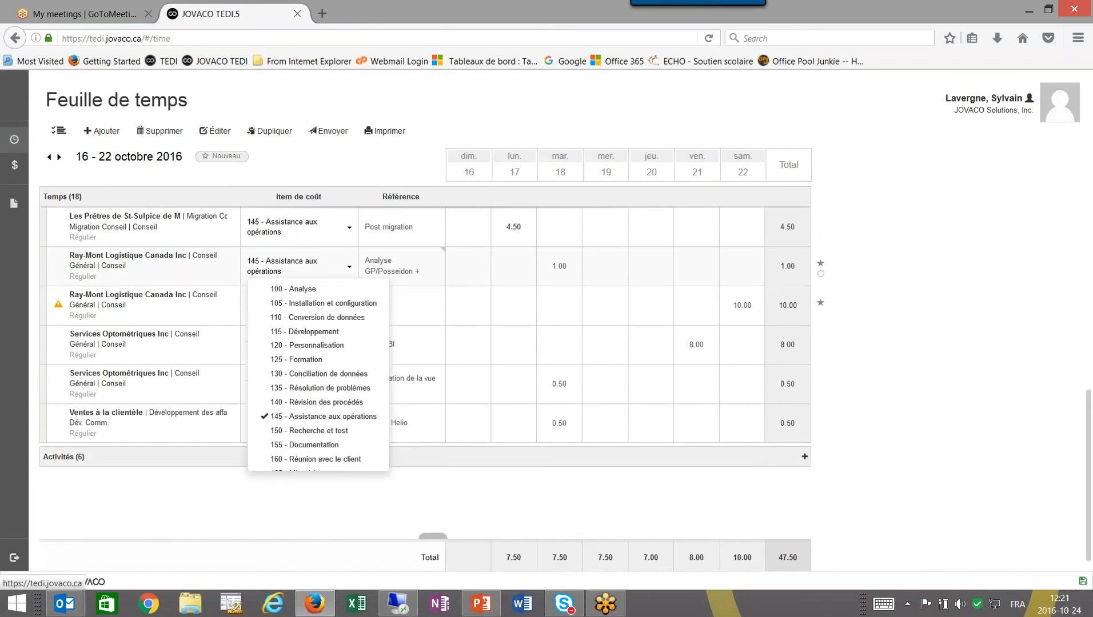
click(267, 136)
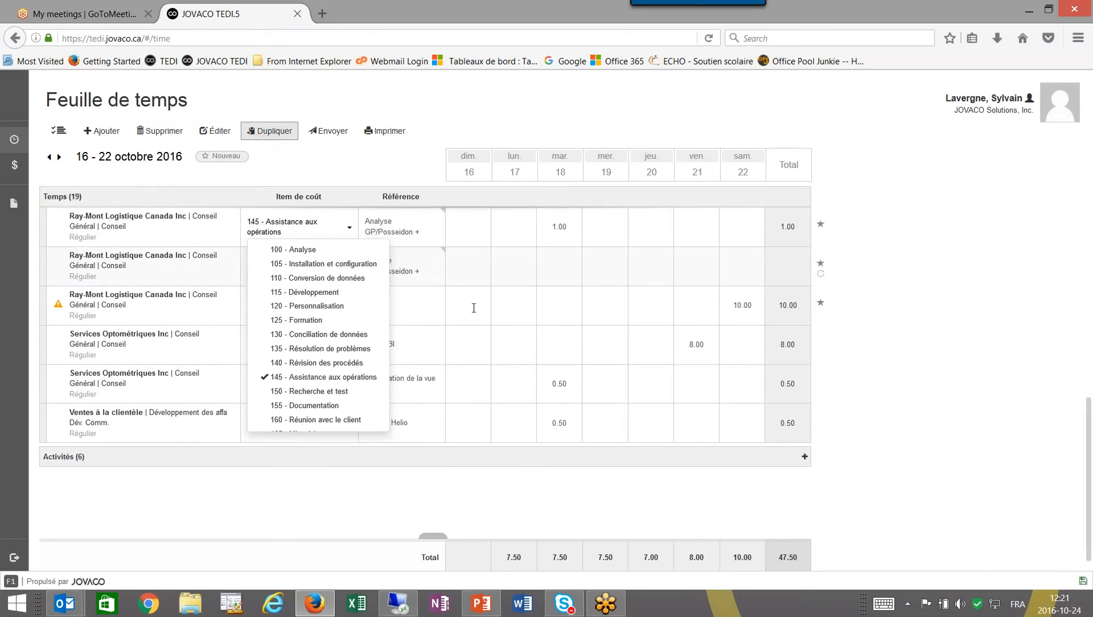
click(423, 306)
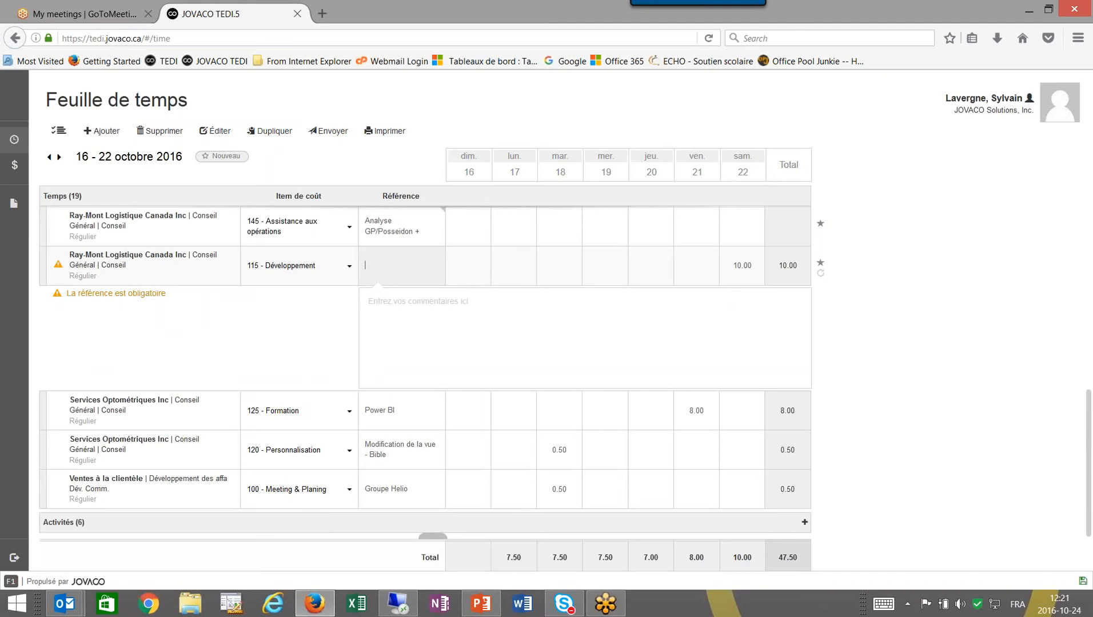
click(331, 242)
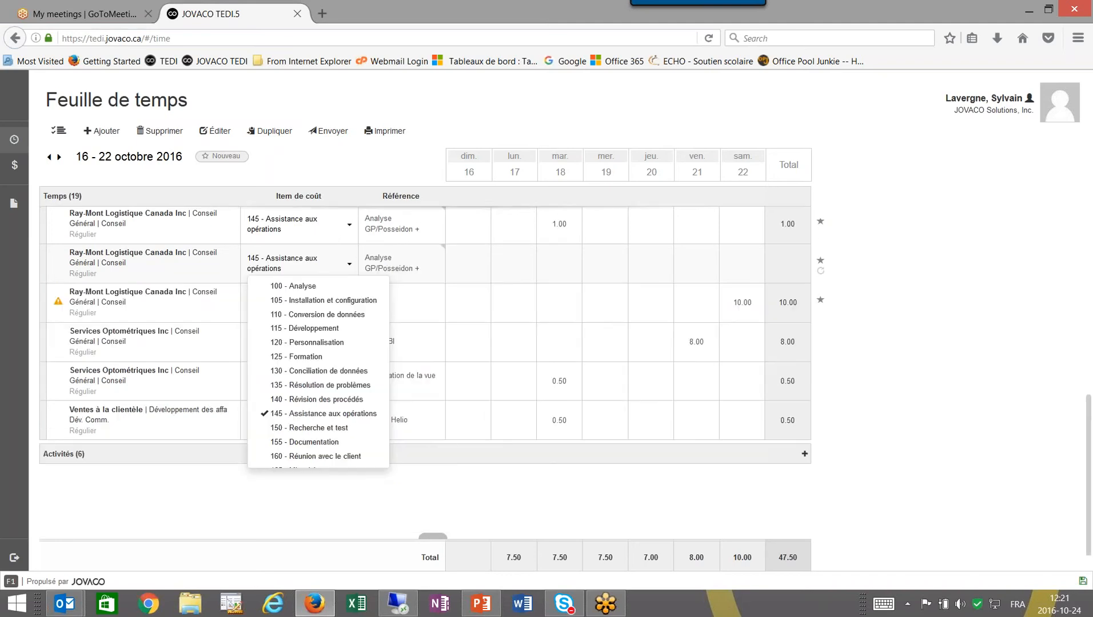
click(219, 131)
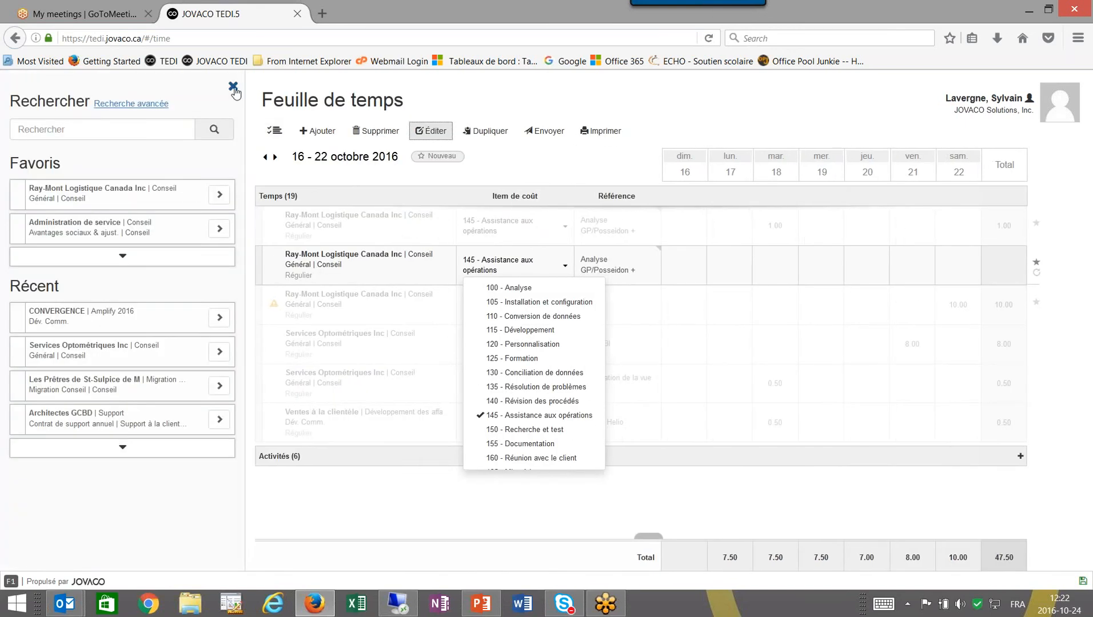
click(233, 88)
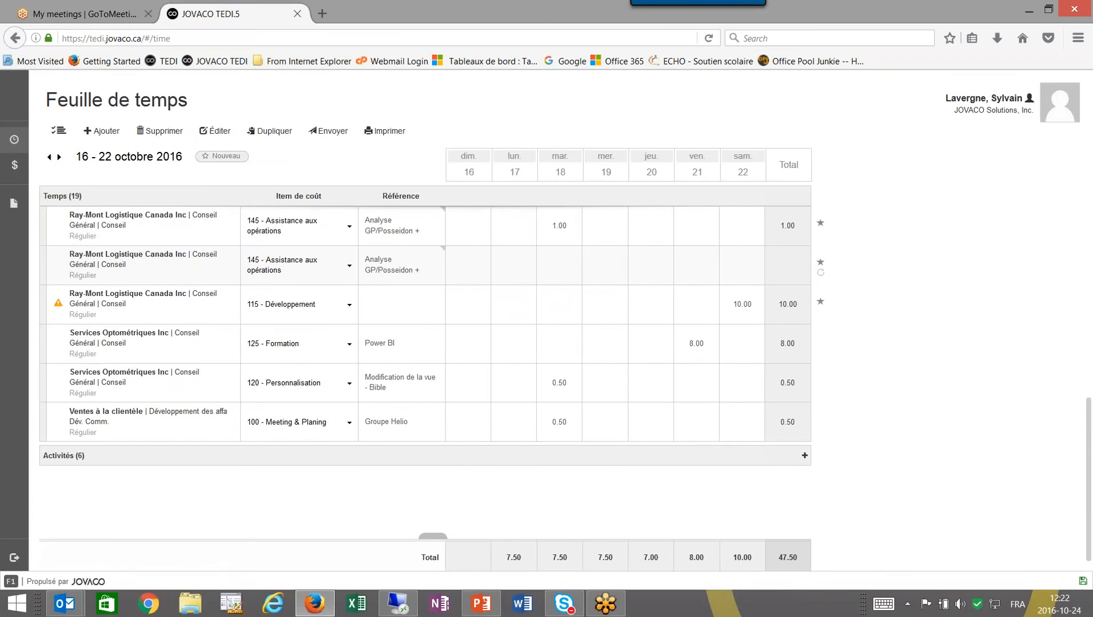
Check the 0.00 hour bank and 69.23/69.50 vacation balances, then switch the language to English and back to French.
mouse_move(1022, 137)
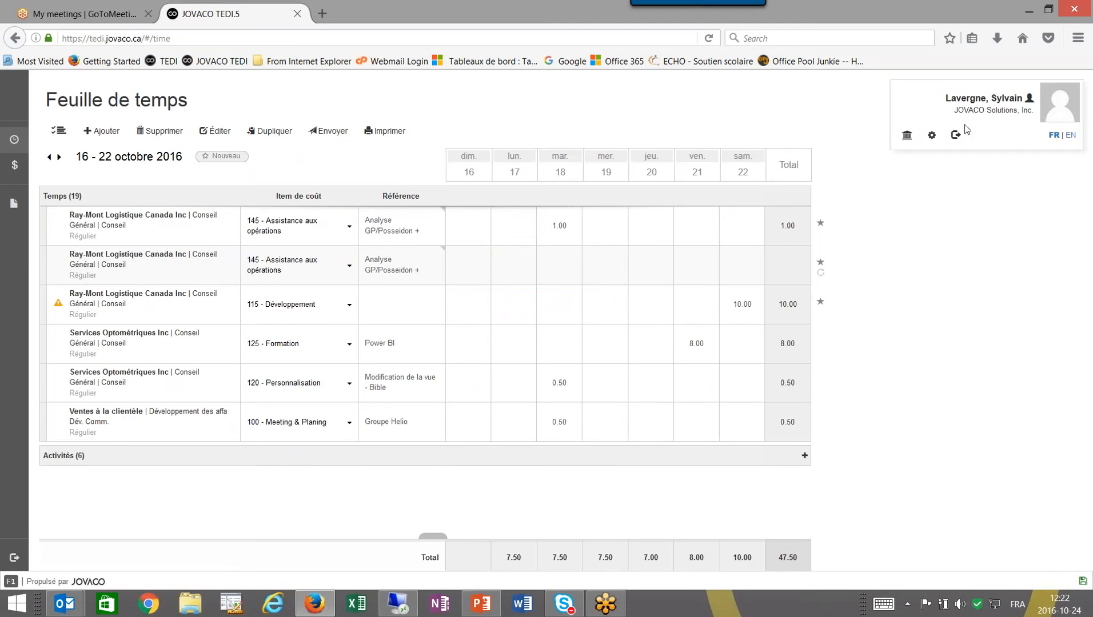
click(907, 138)
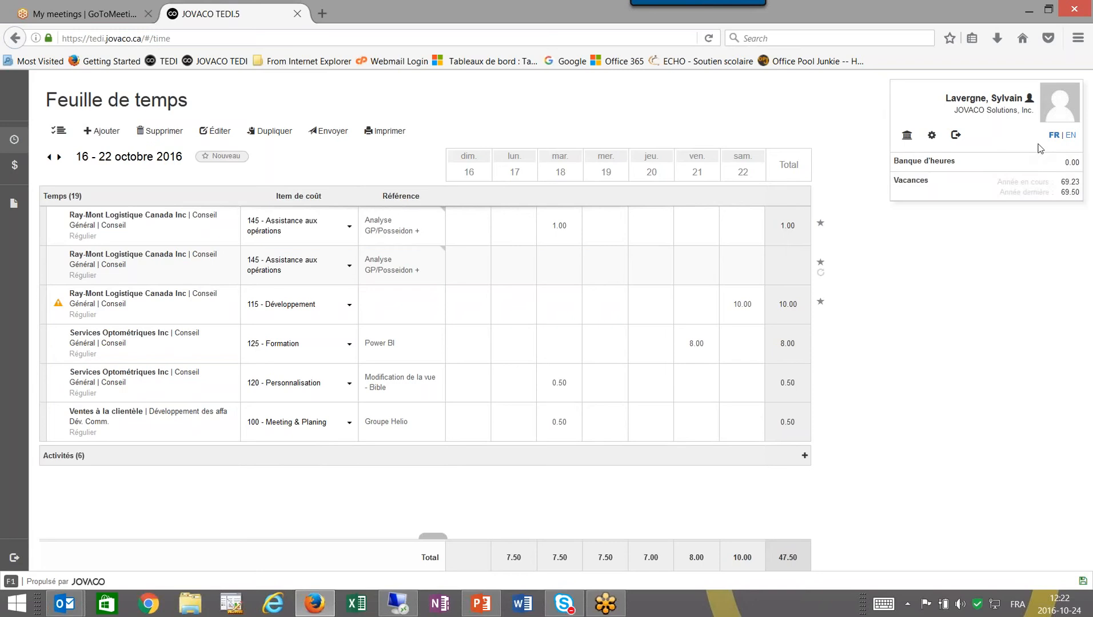
click(1070, 138)
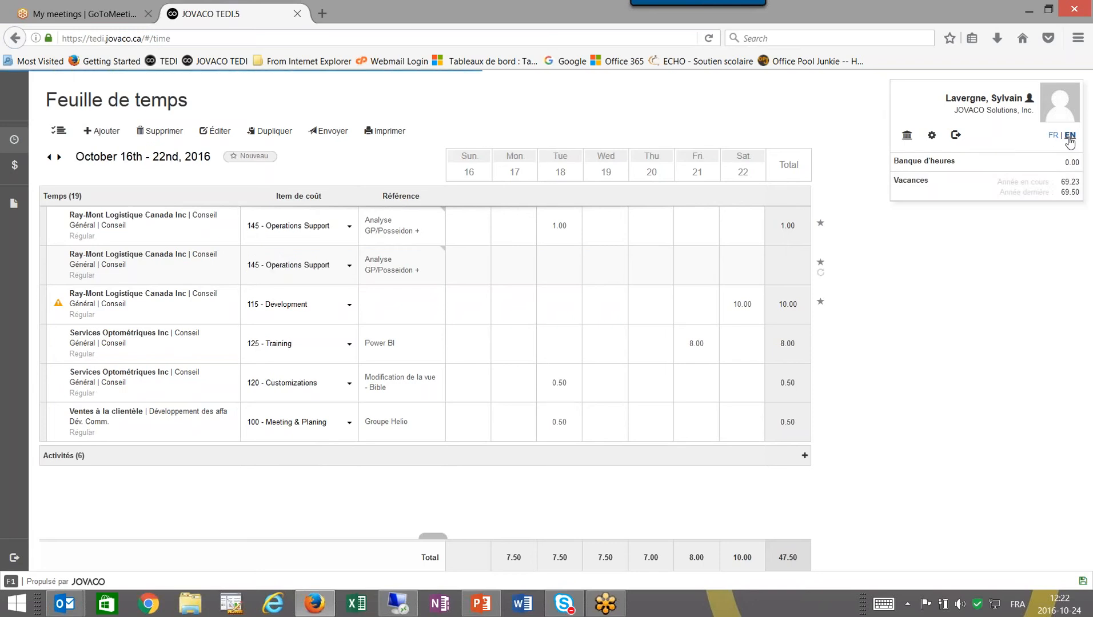
click(1053, 136)
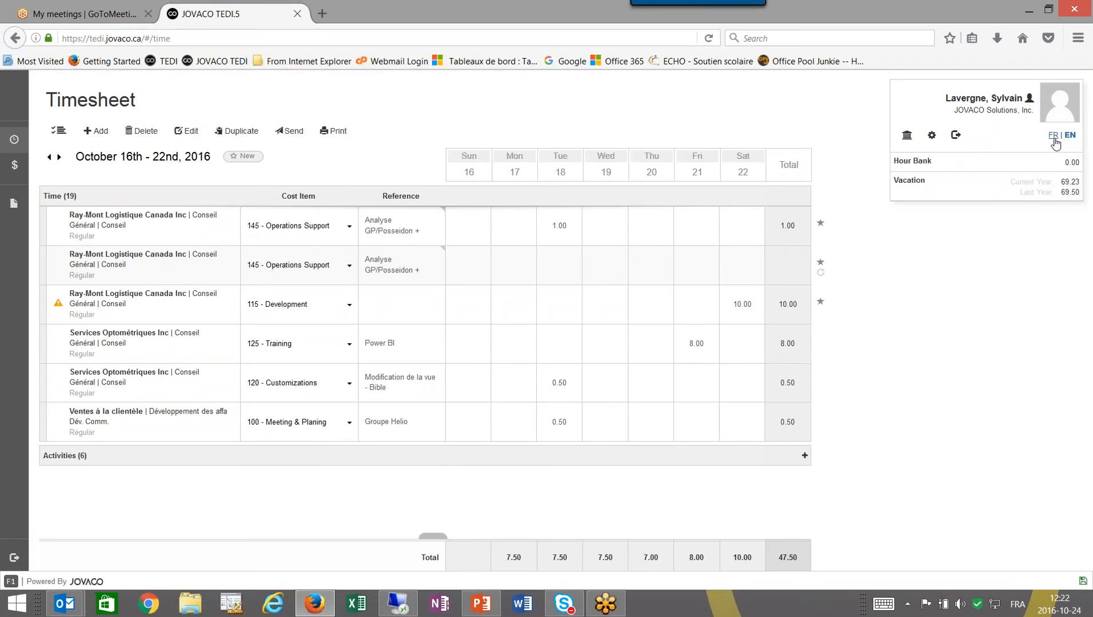
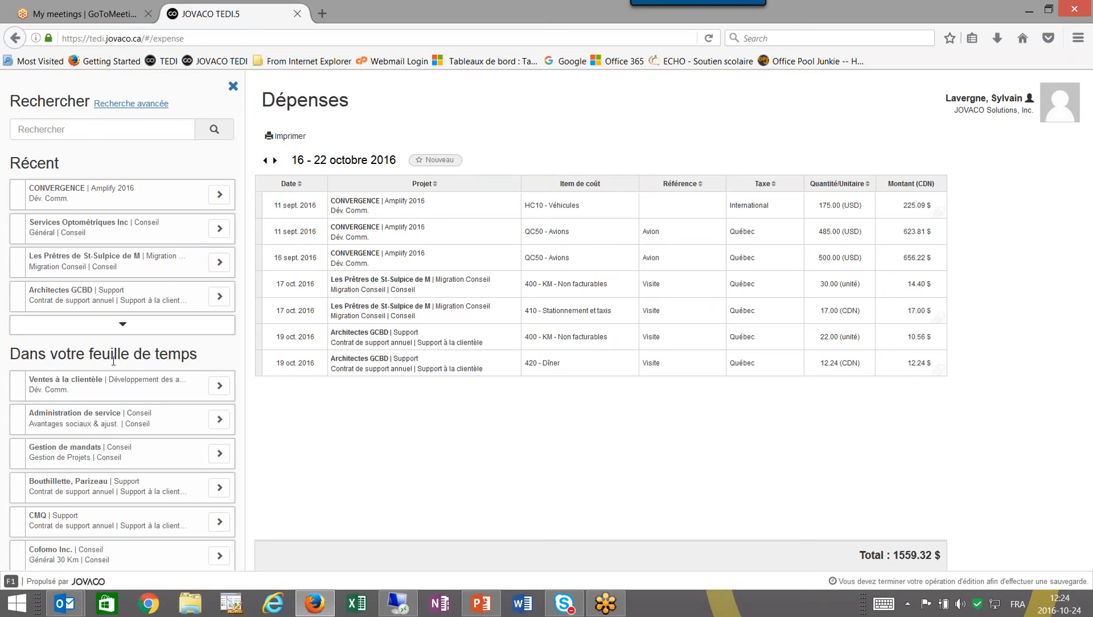
Start a Ray-Mont Logistique expense with cost item 415 - Déjeuner and Québec tax.
scroll(116, 383, down, 3)
scroll(109, 423, down, 1)
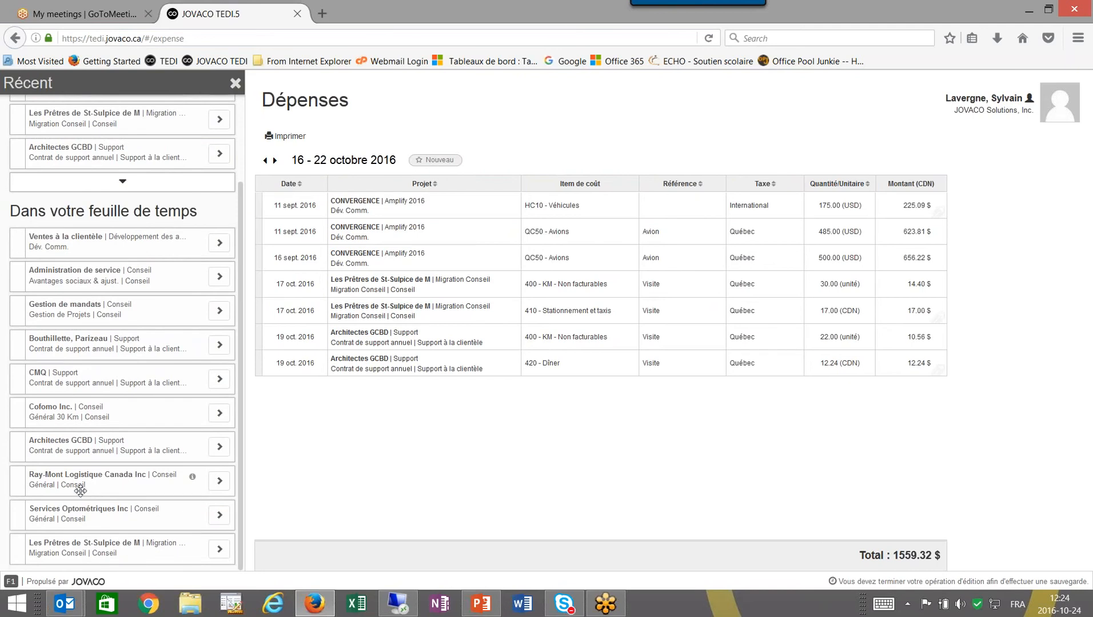
click(219, 481)
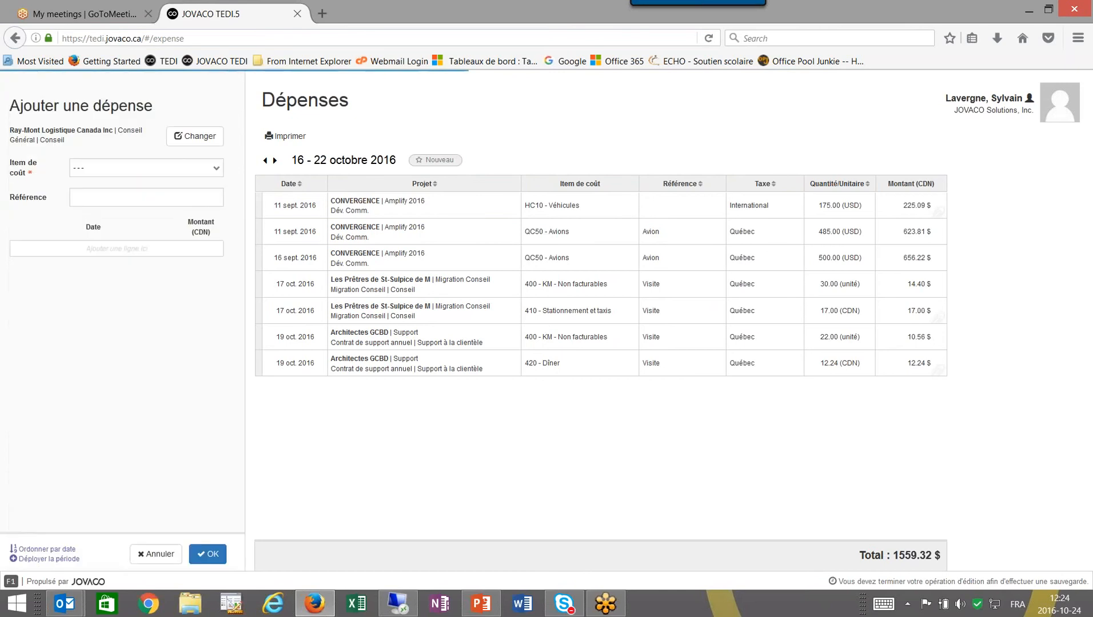
click(215, 170)
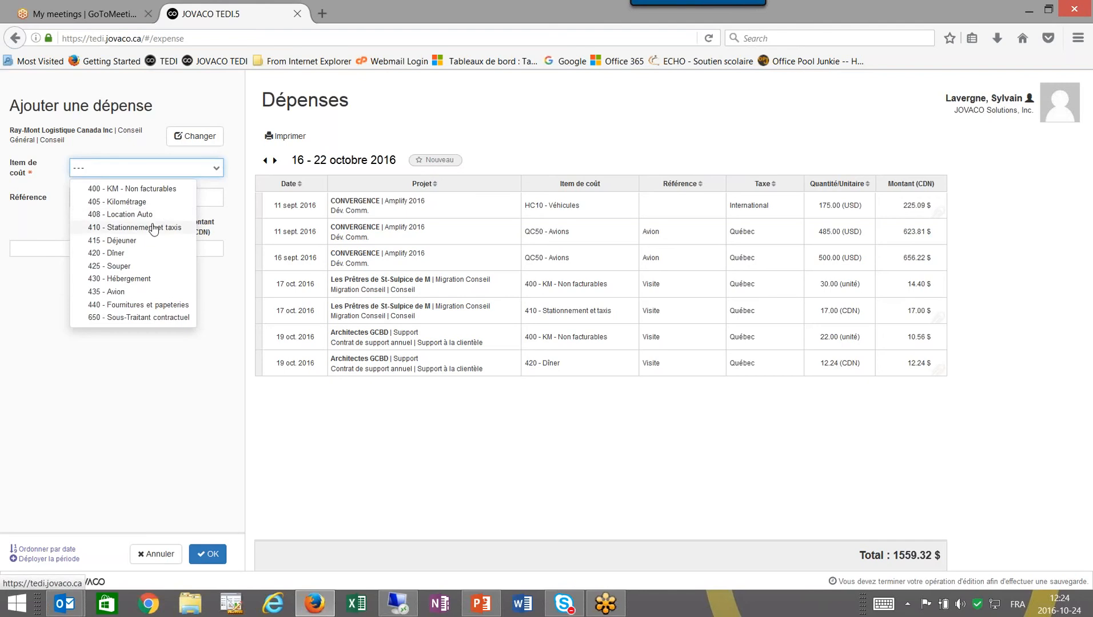
click(135, 240)
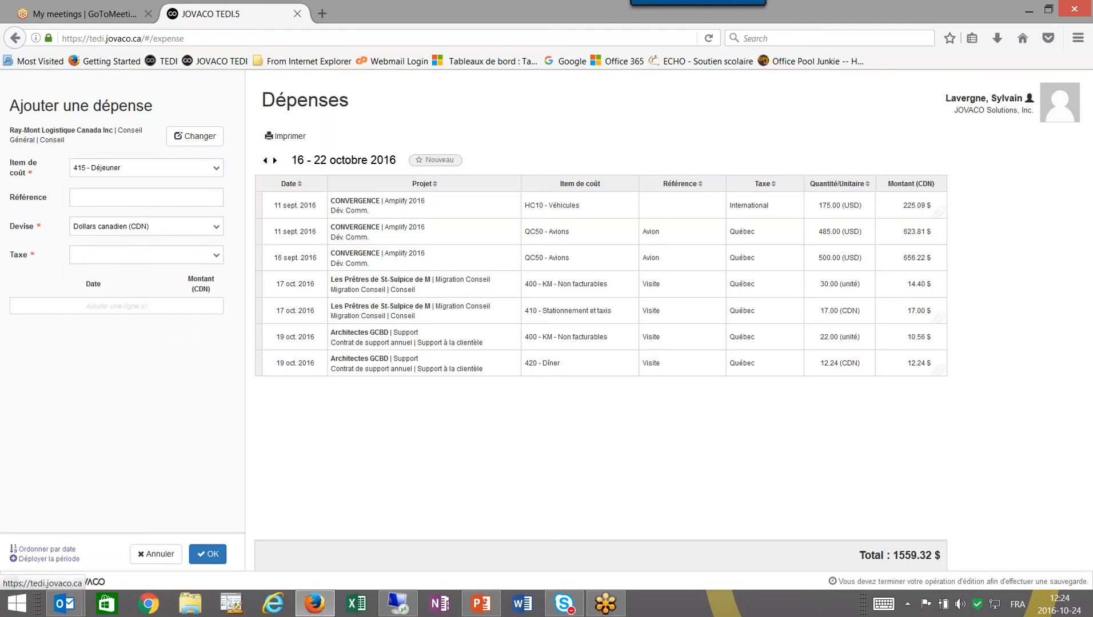
click(113, 264)
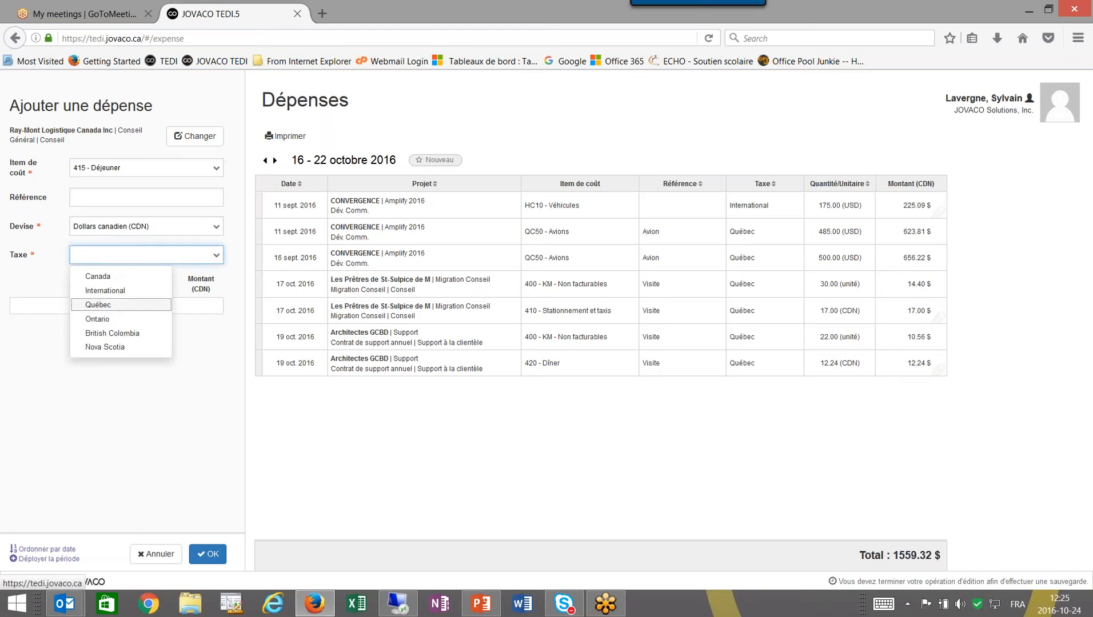
click(114, 308)
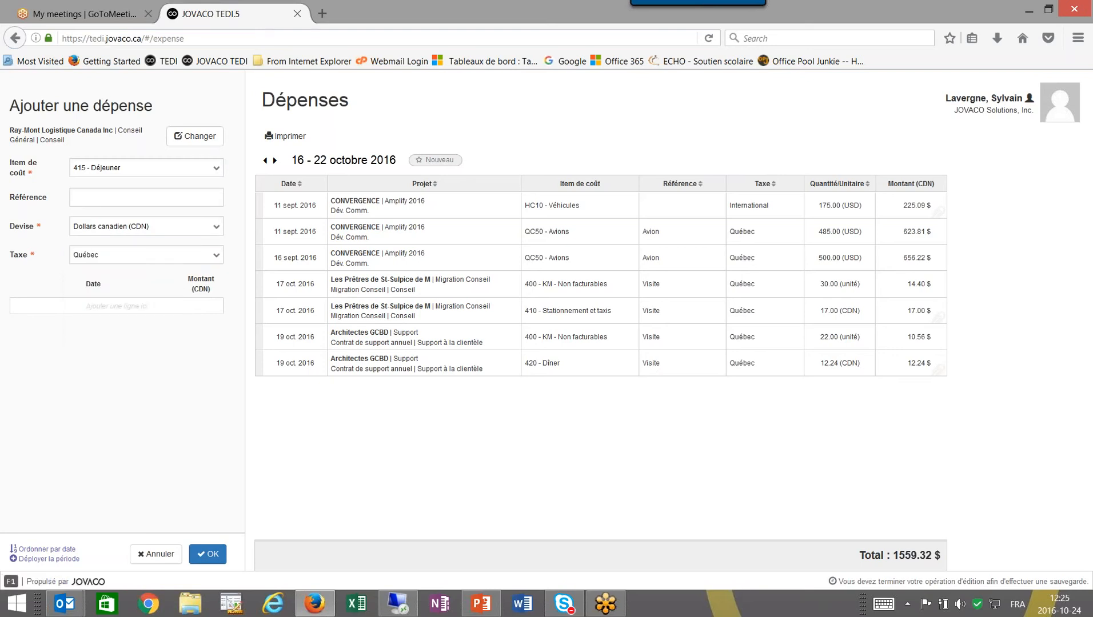
Add an expense line dated 16 oct. 2016 with an amount of 12.00 $.
click(114, 306)
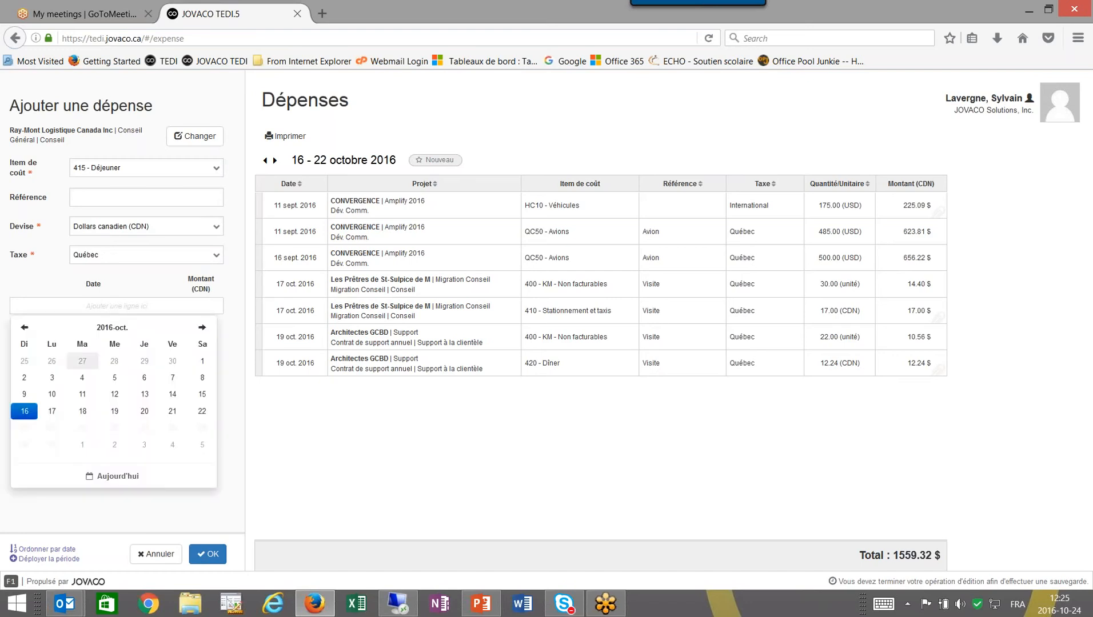
click(24, 411)
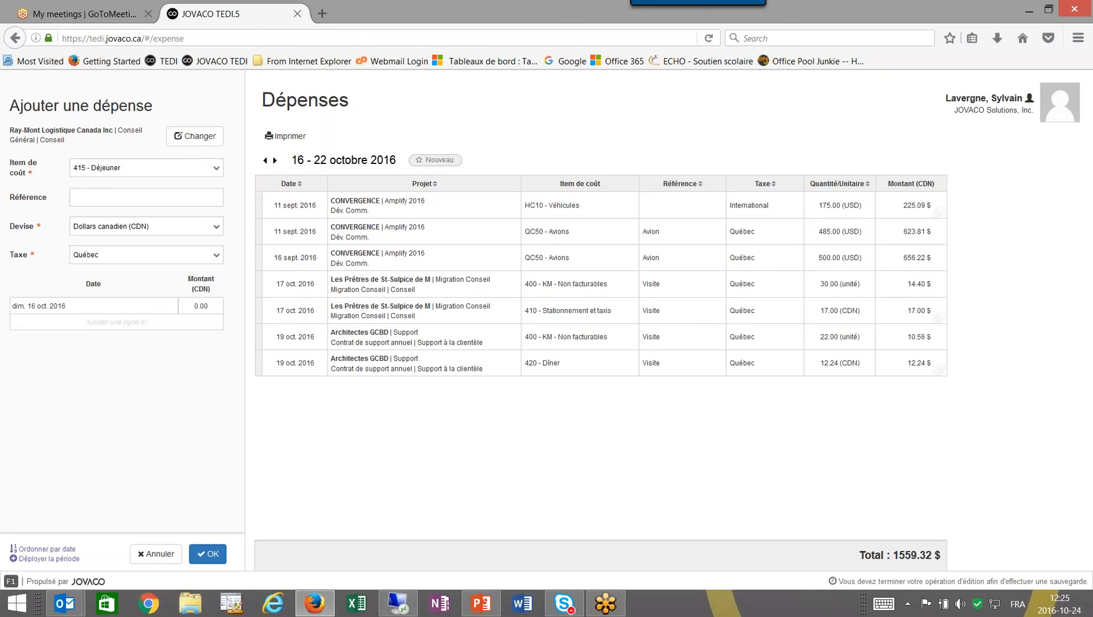
text(12)
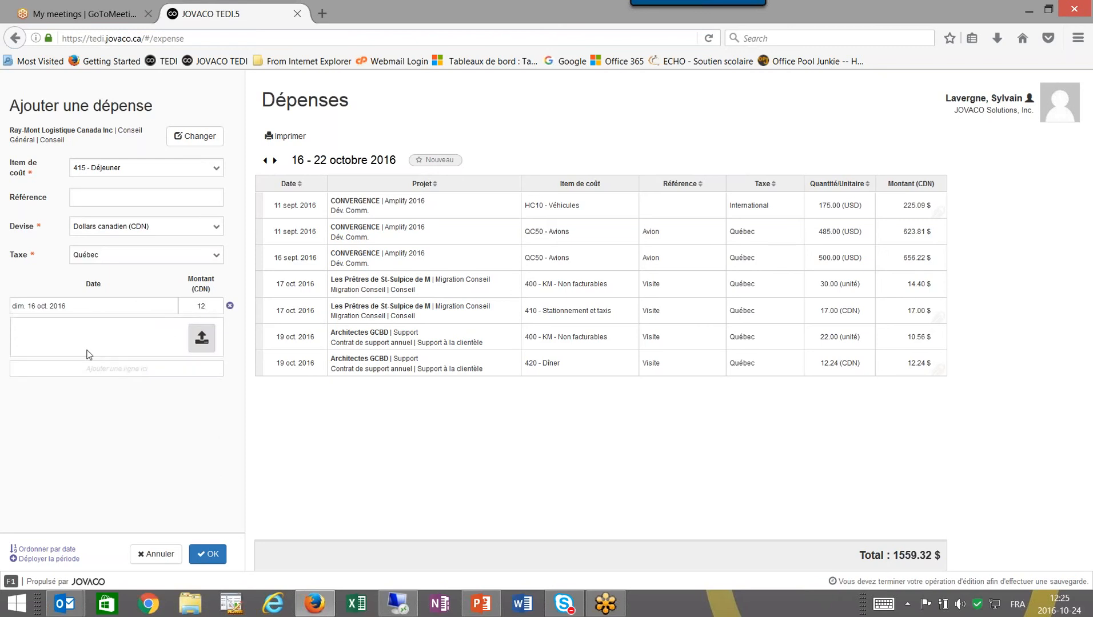
key(Tab)
Save the 12.00 $ breakfast expense, then group the list by project and by quantity unit.
click(213, 556)
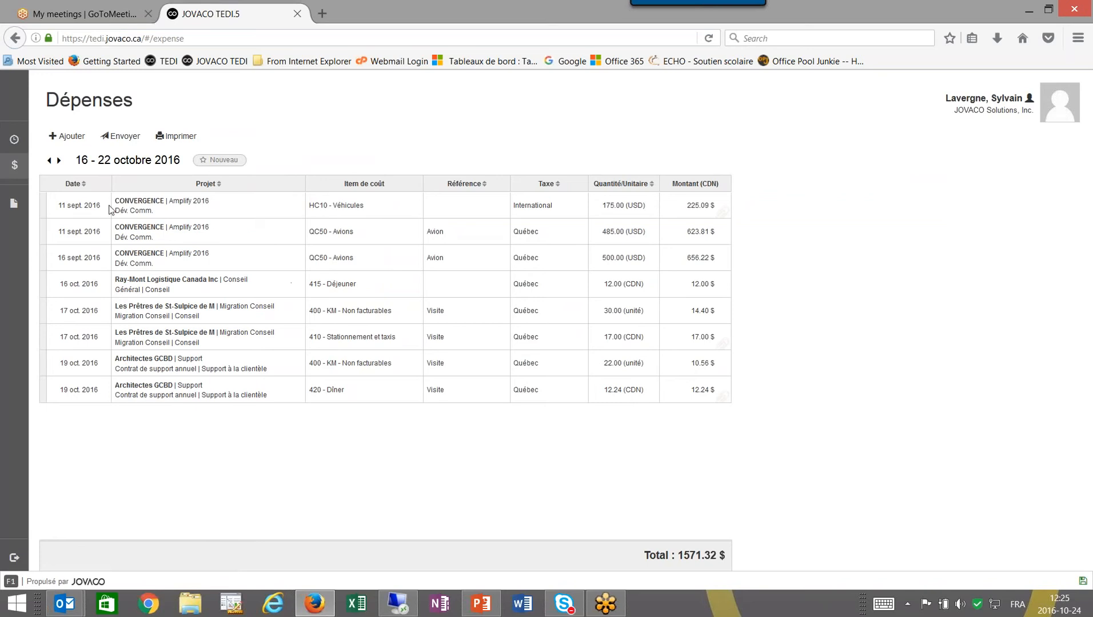
click(212, 188)
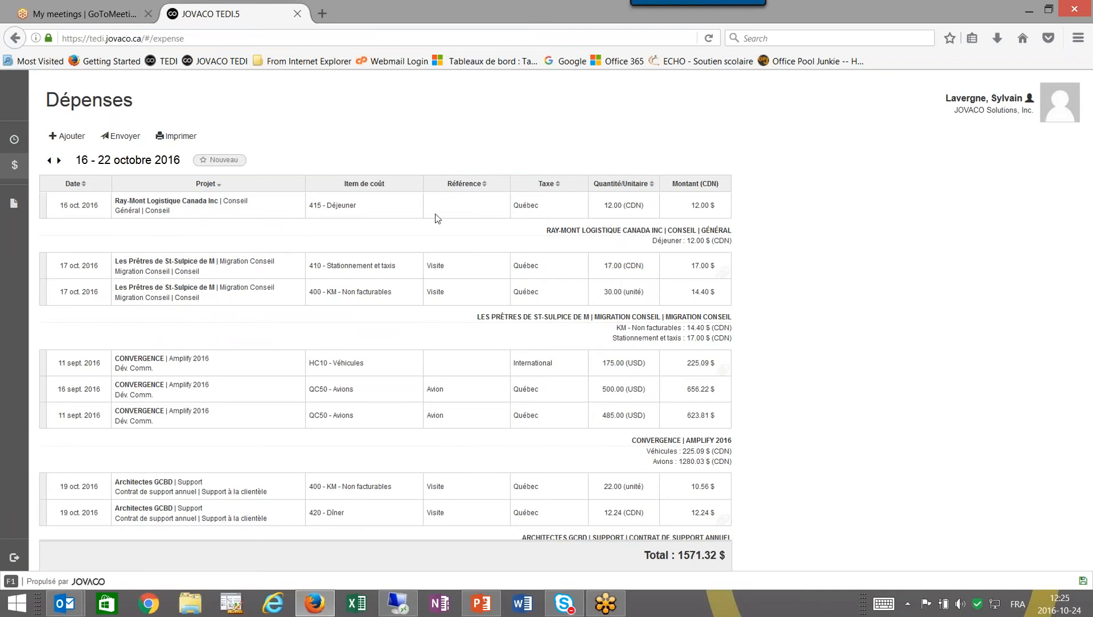
click(617, 187)
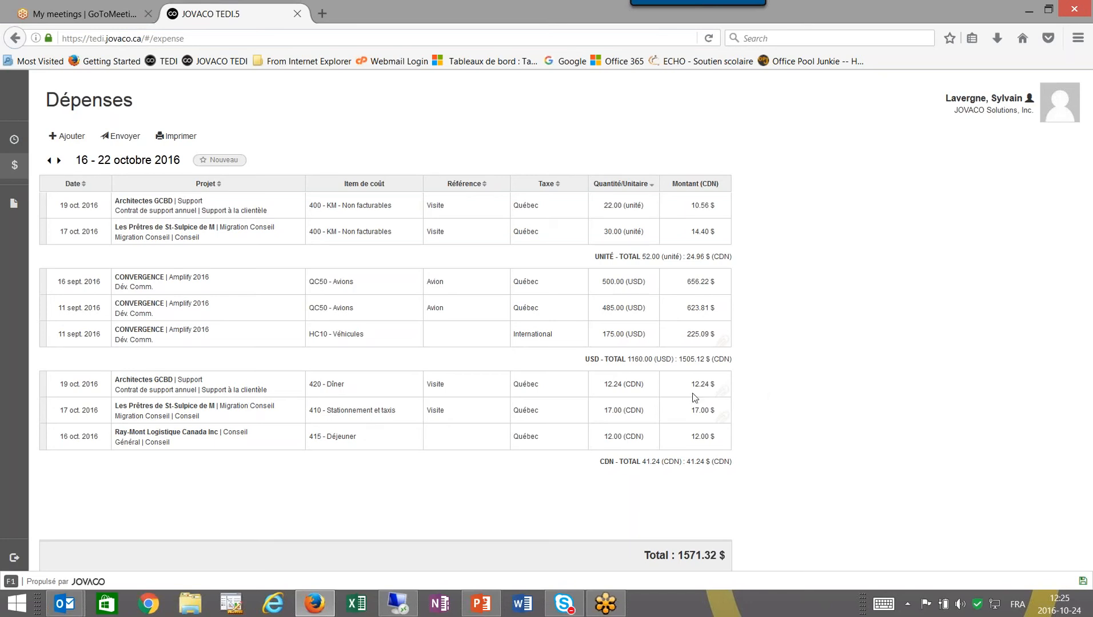
Open the Ferrari.jpg receipt of the HC10 - Véhicules expense in the photo viewer.
click(717, 338)
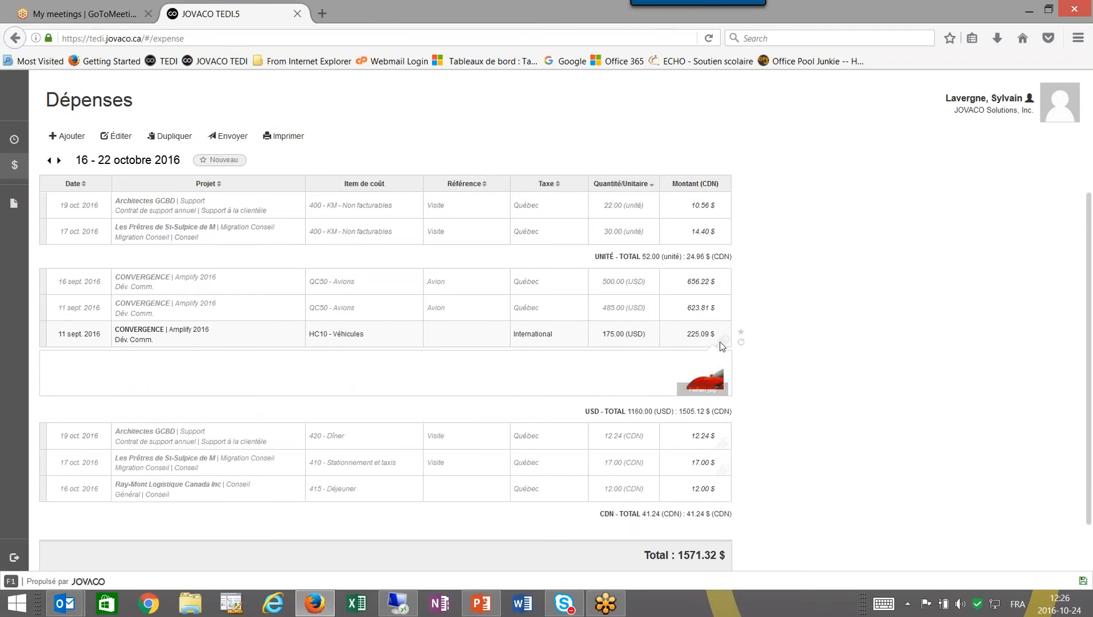
click(701, 383)
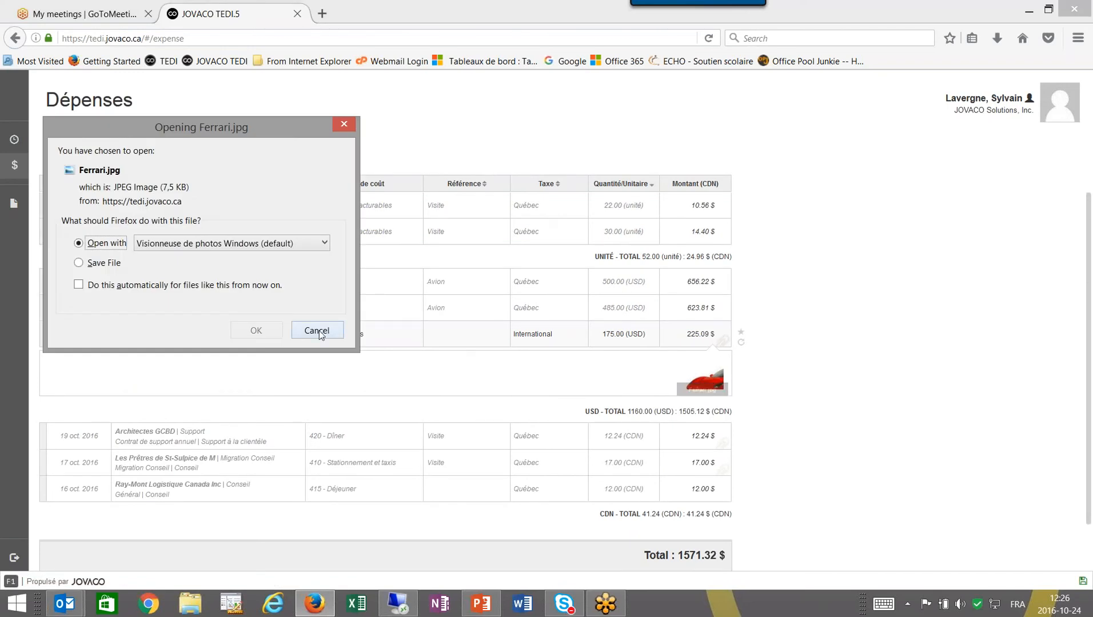
click(255, 331)
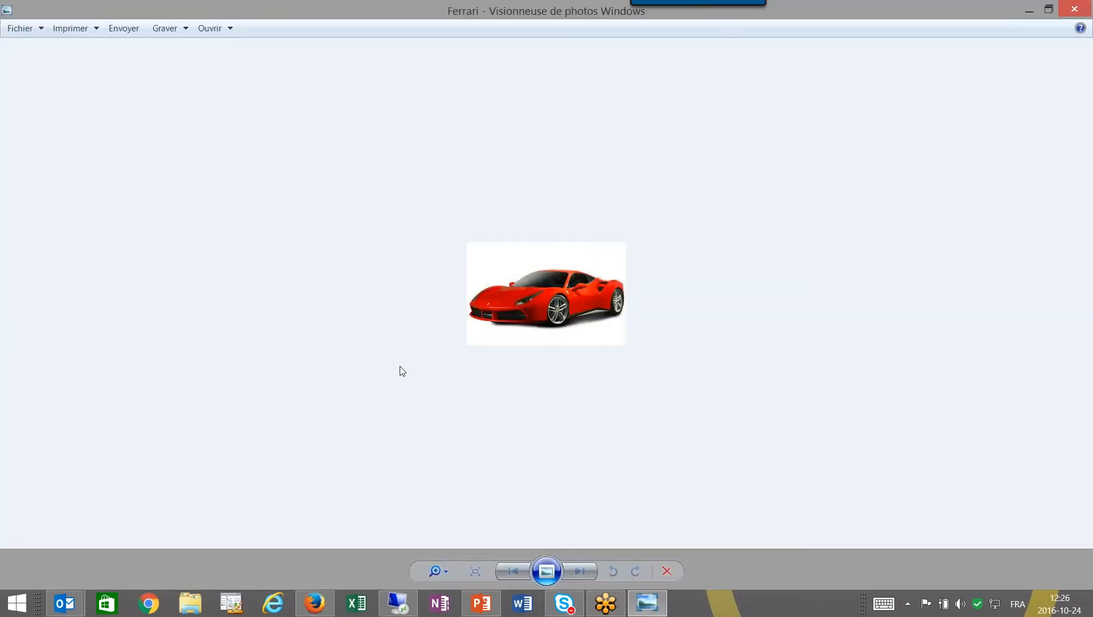
Close the Ferrari picture in Windows Photo Viewer.
click(1075, 9)
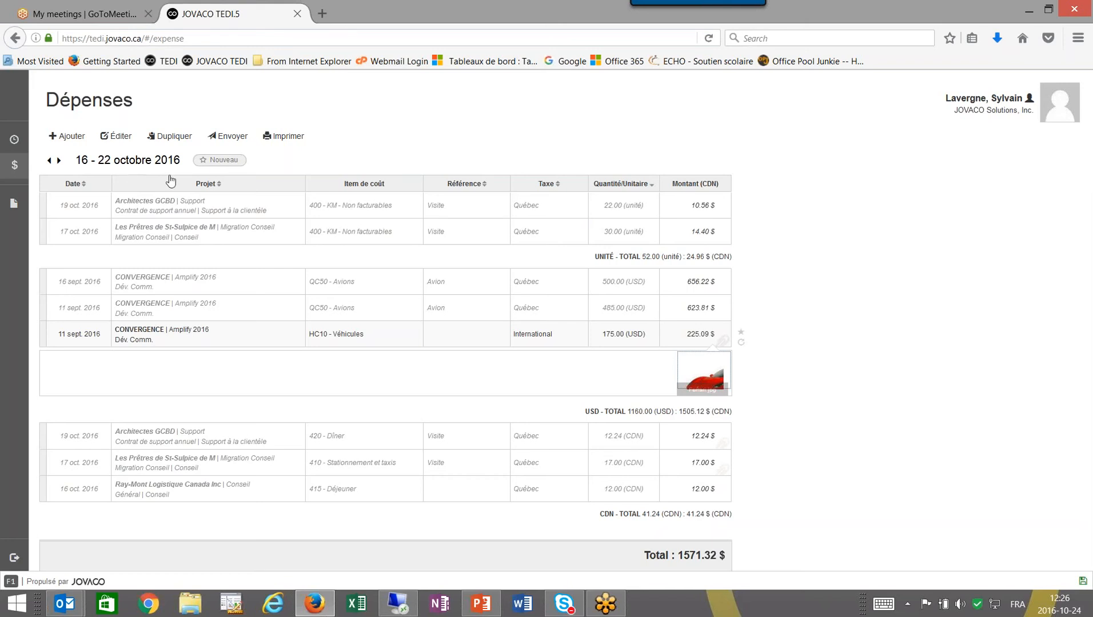
Print the week's expenses to PDF, skip the system print dialog, and return to TEDI.
click(284, 138)
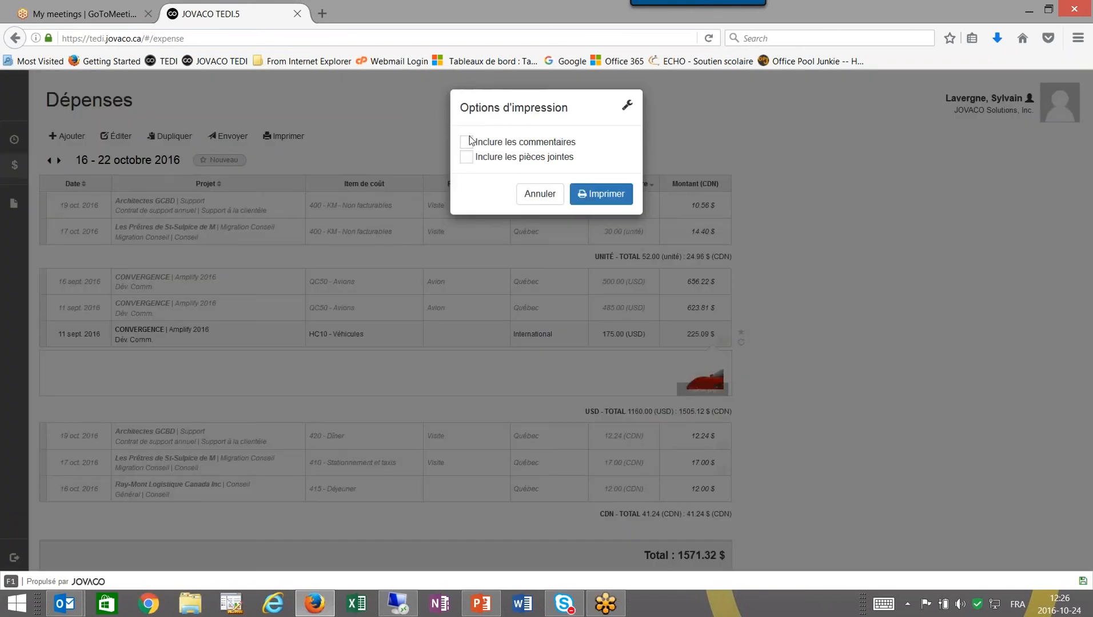
click(594, 195)
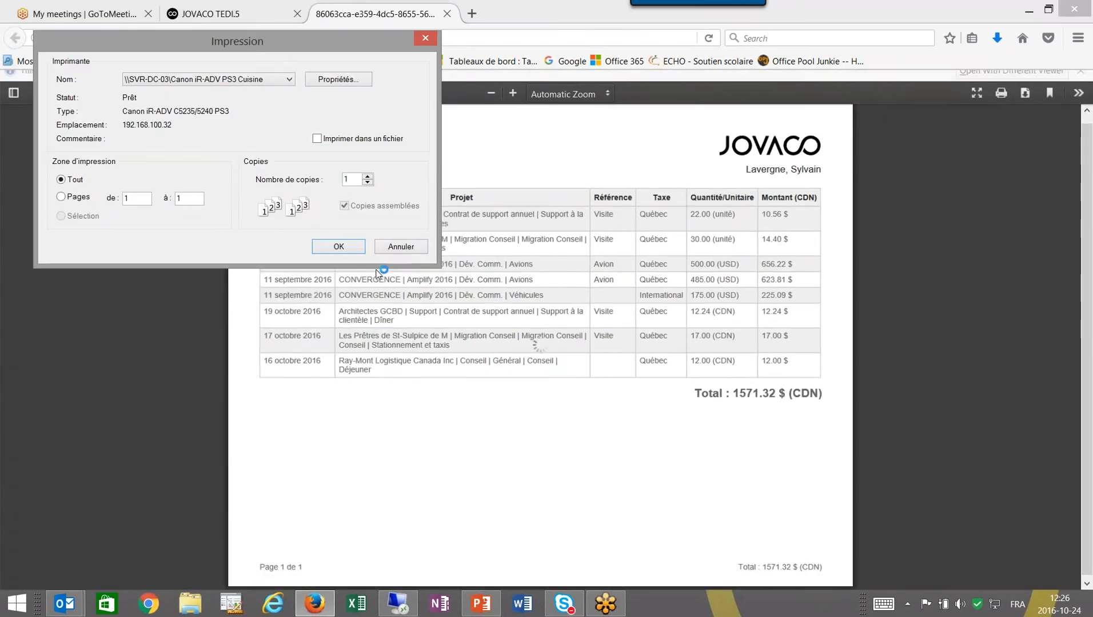
click(403, 247)
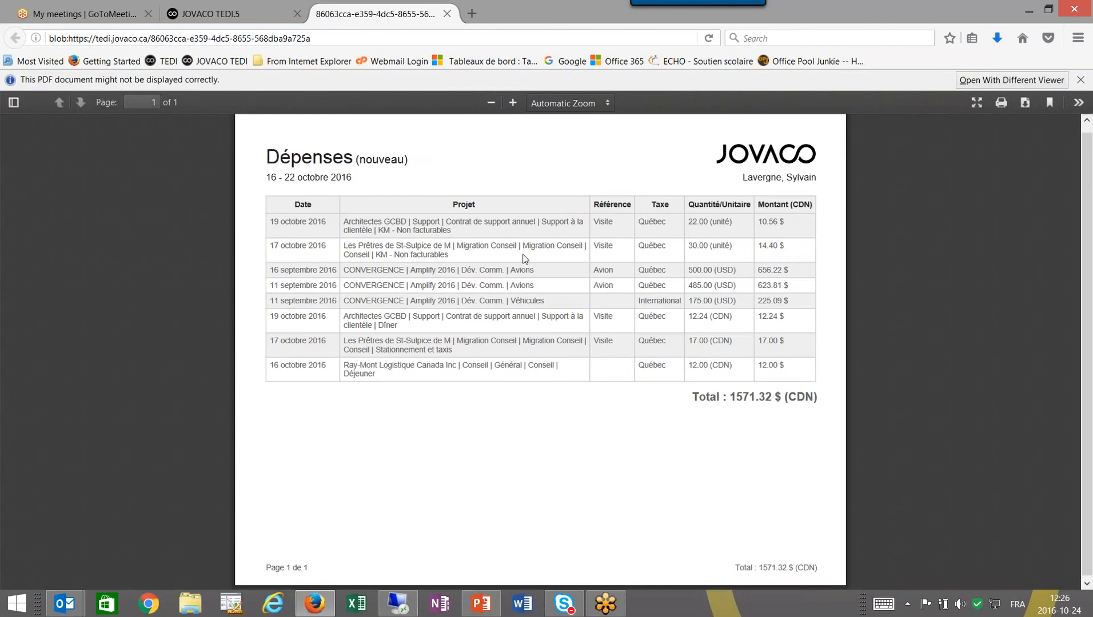
click(214, 21)
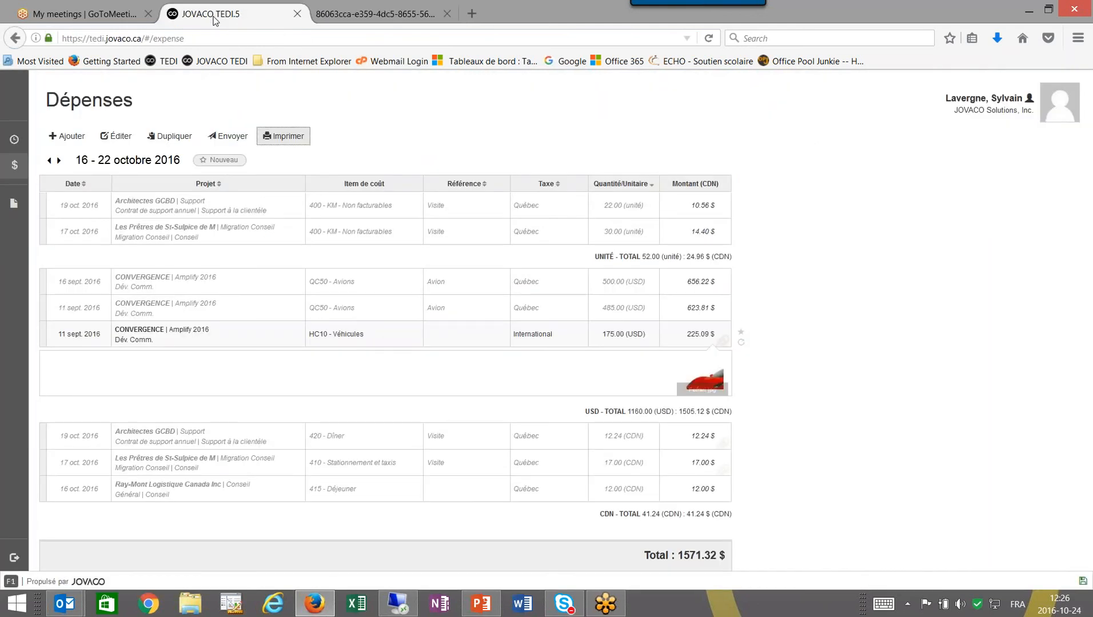
click(12, 206)
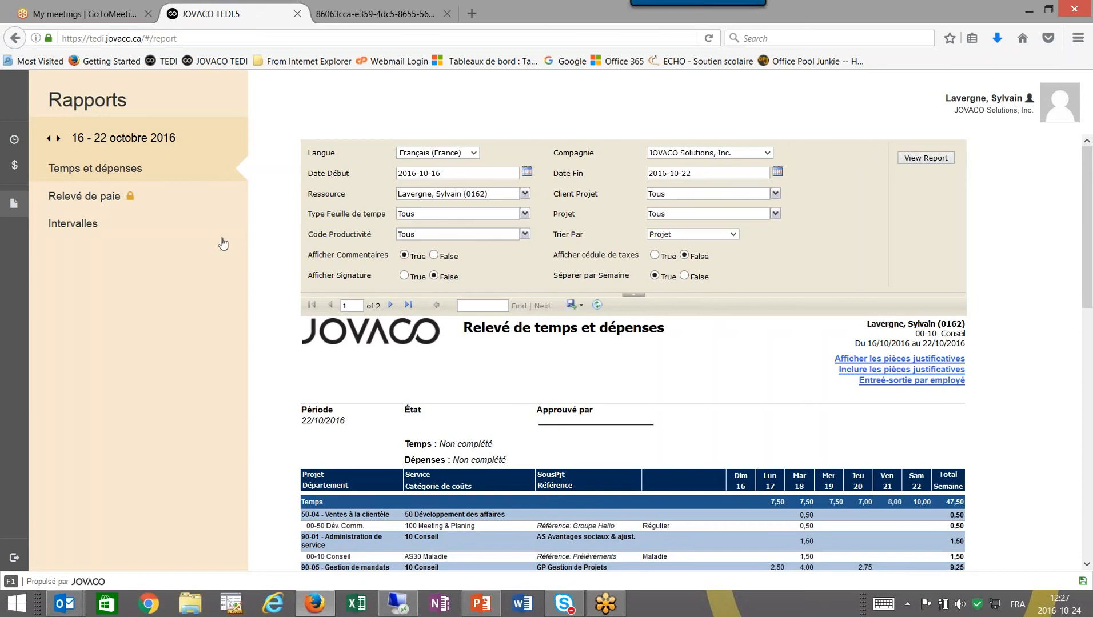
Rerun the 16–22 octobre 2016 time-and-expense report with timesheet type limited to Temps.
scroll(649, 445, down, 8)
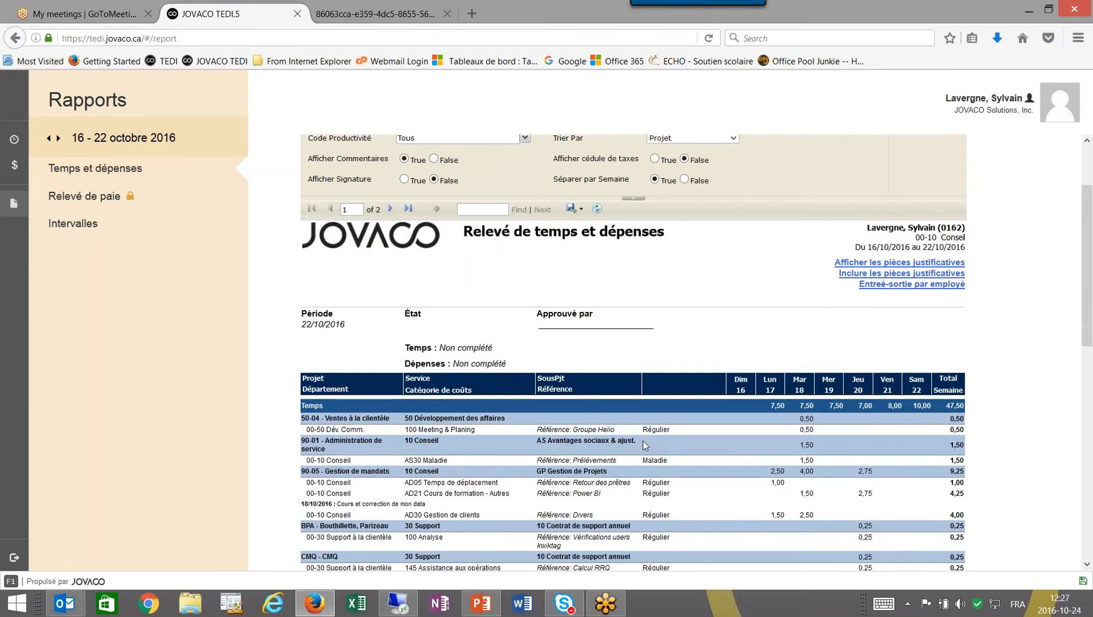
scroll(638, 447, down, 7)
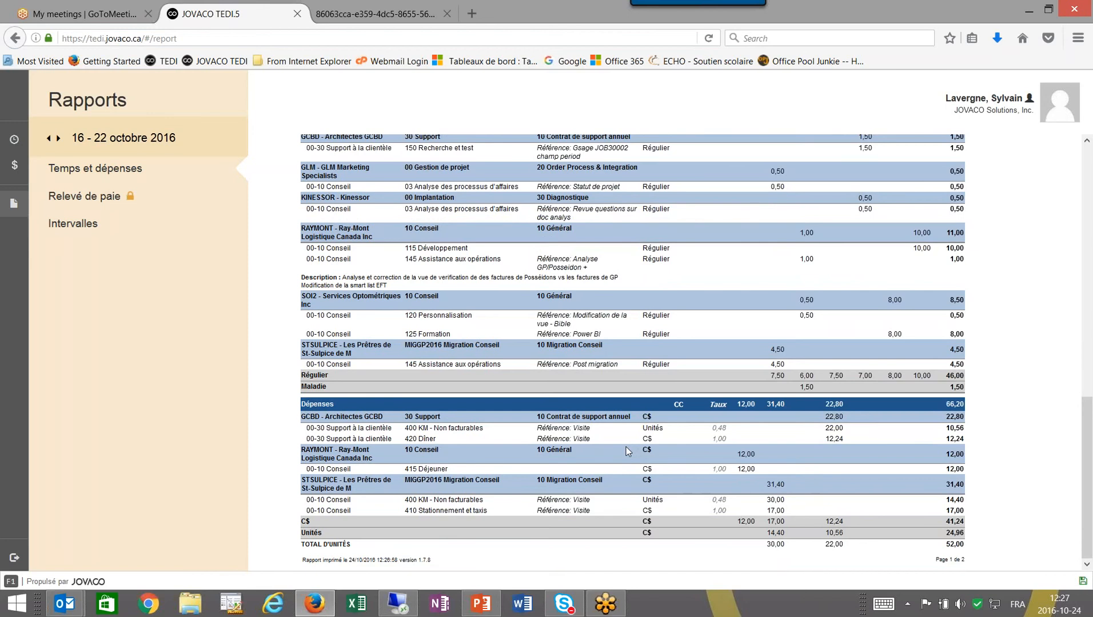
scroll(626, 448, up, 15)
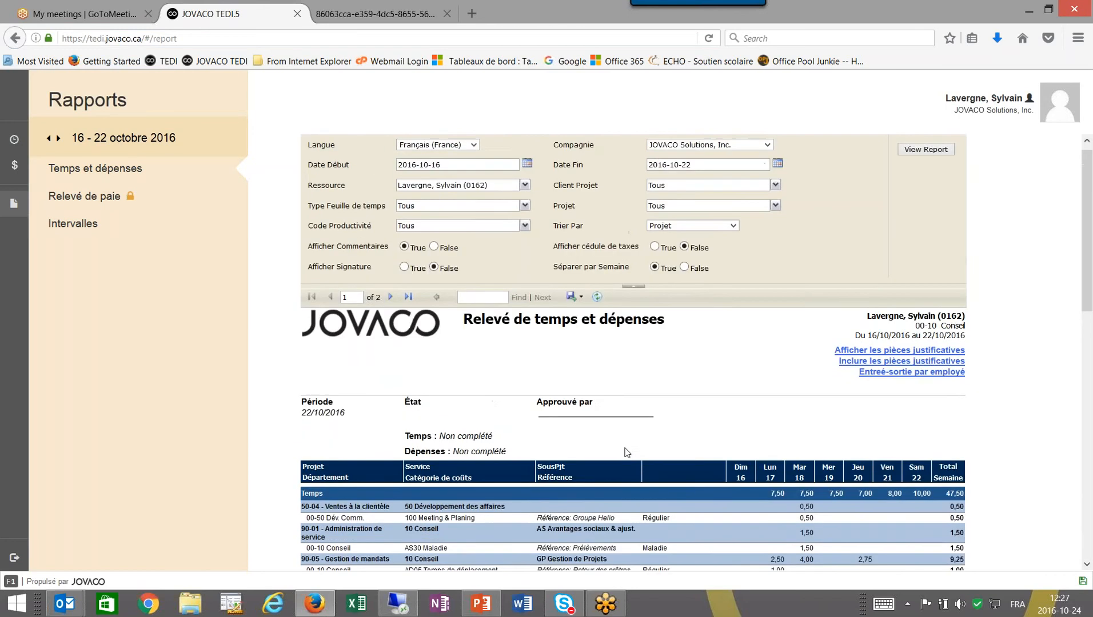
click(524, 213)
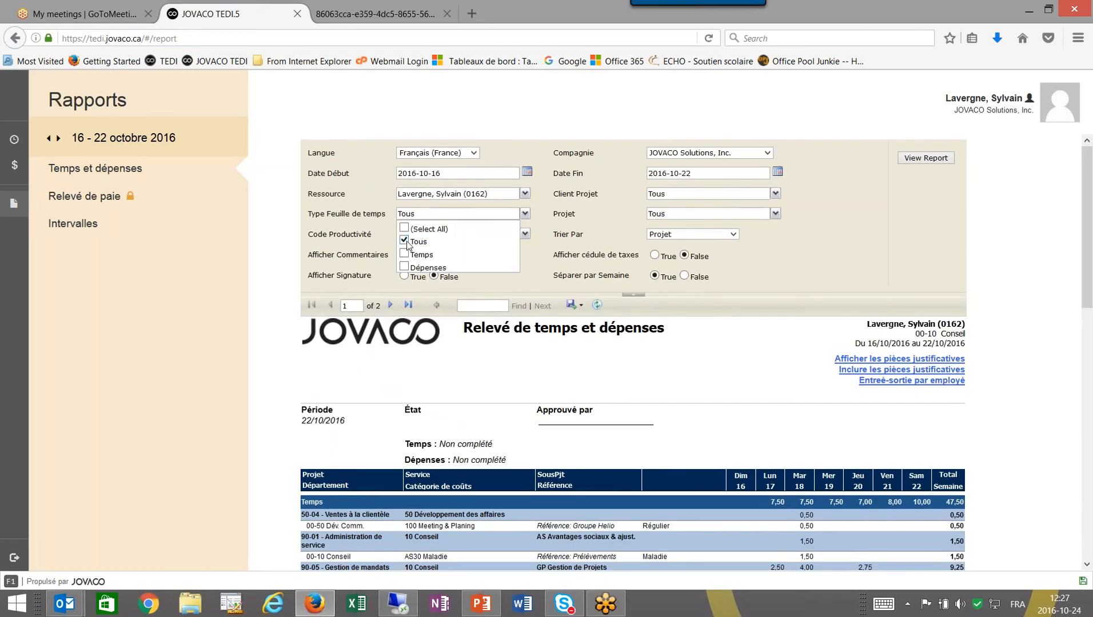
click(405, 240)
click(404, 254)
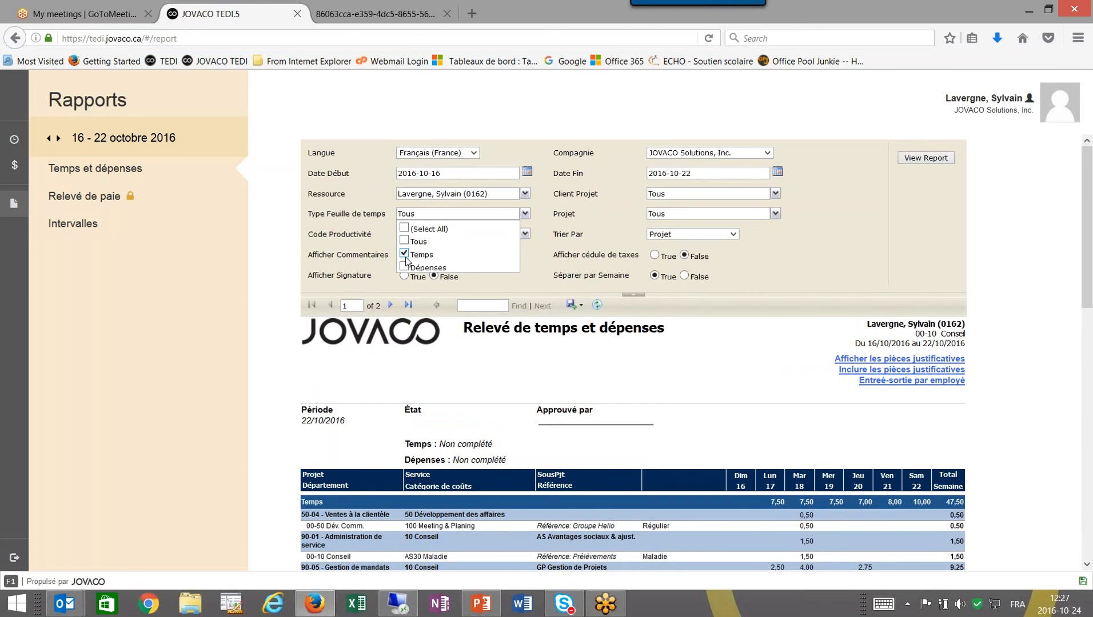
click(925, 159)
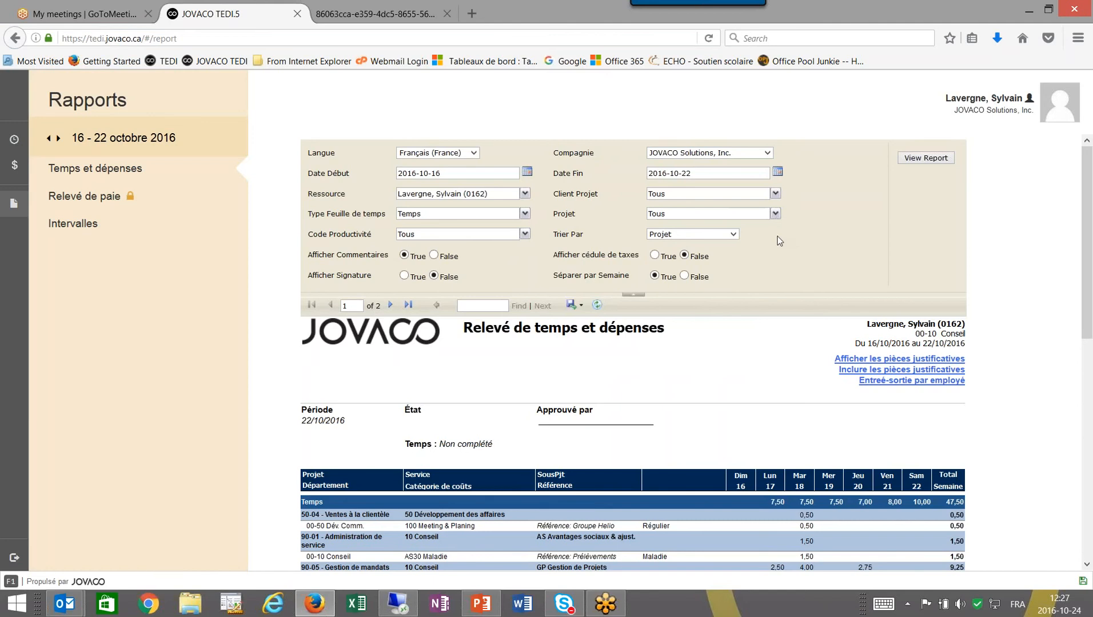
scroll(774, 240, down, 3)
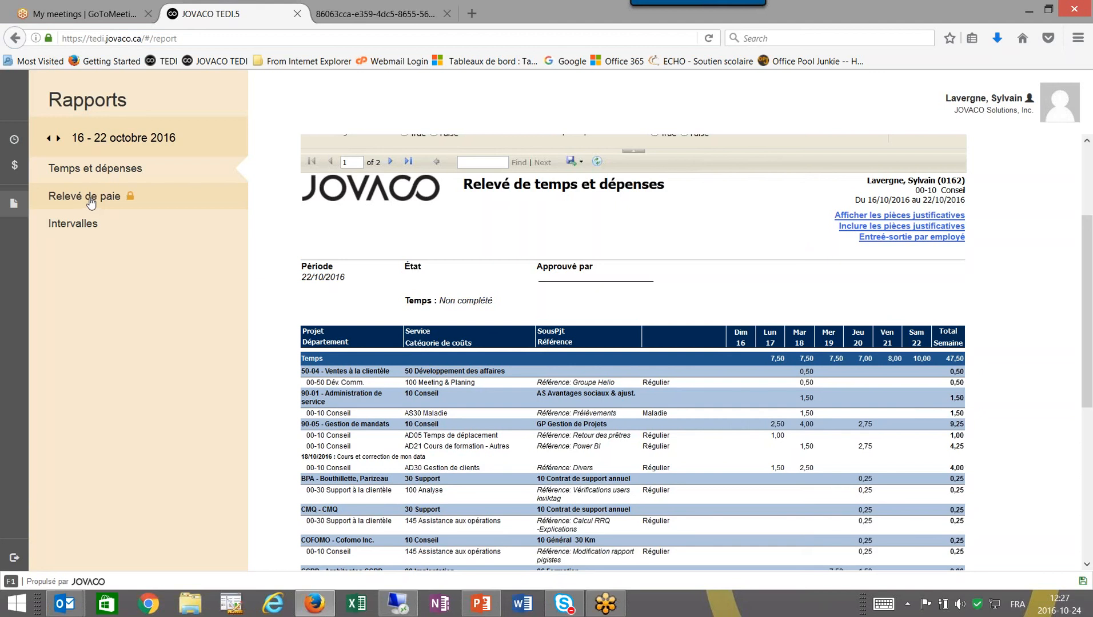
Present the PowerPoint slides from Démonstration through À venir to Feuille de route.
click(1029, 11)
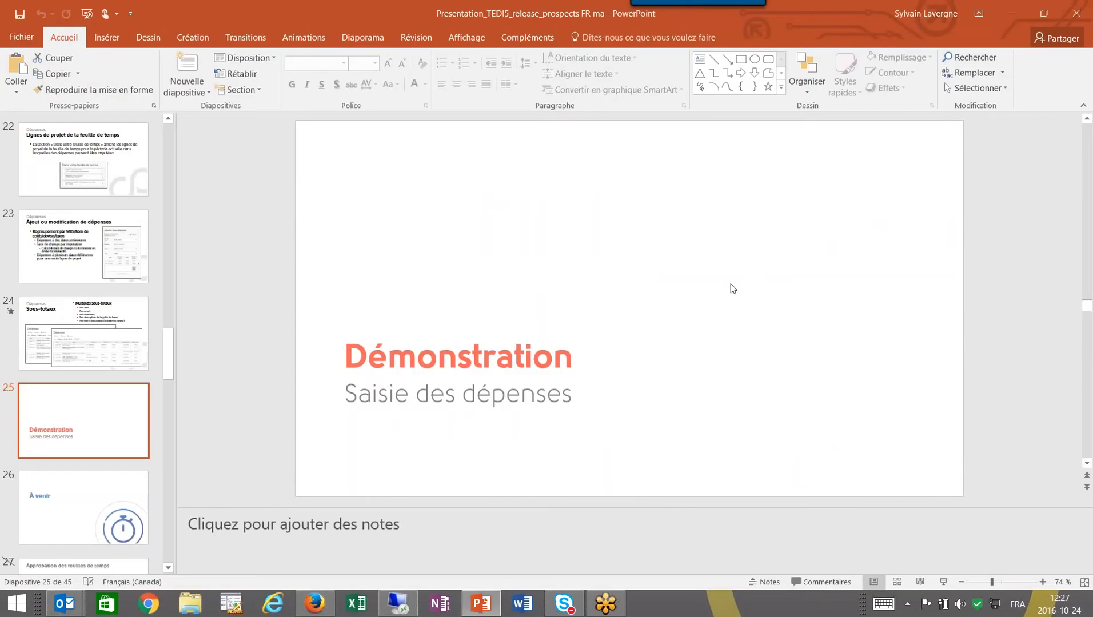
click(481, 603)
click(481, 604)
click(944, 582)
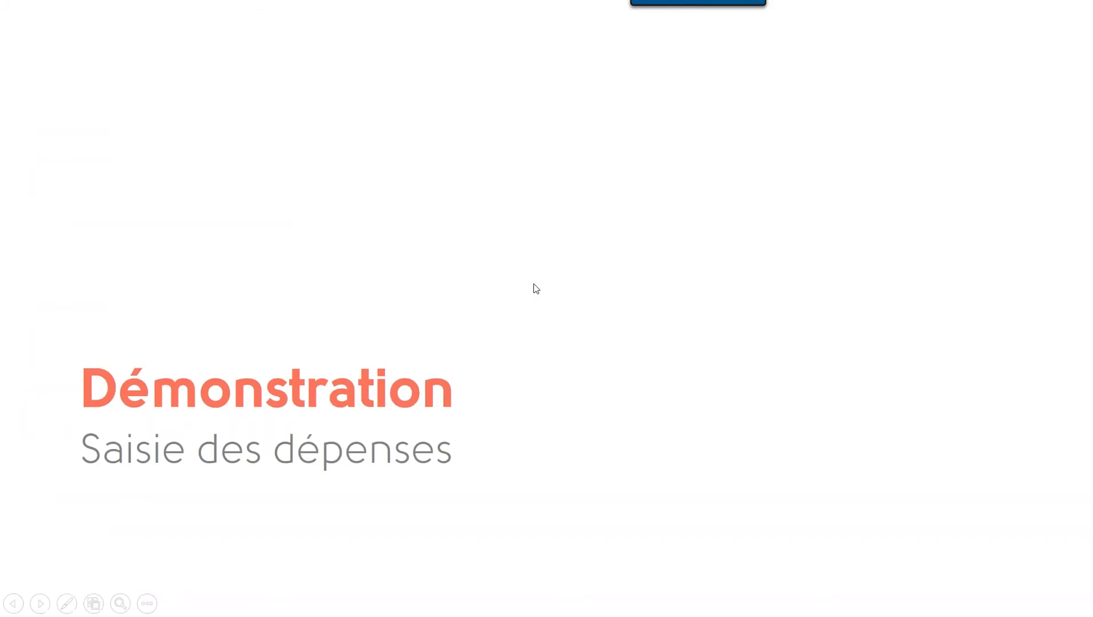
click(533, 284)
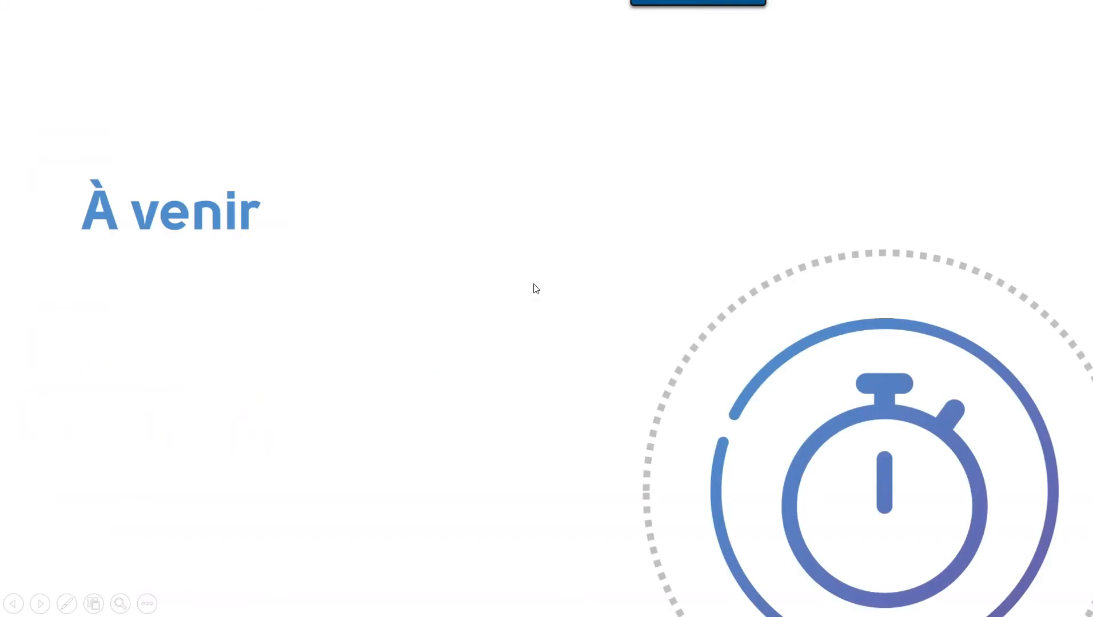
key(Right)
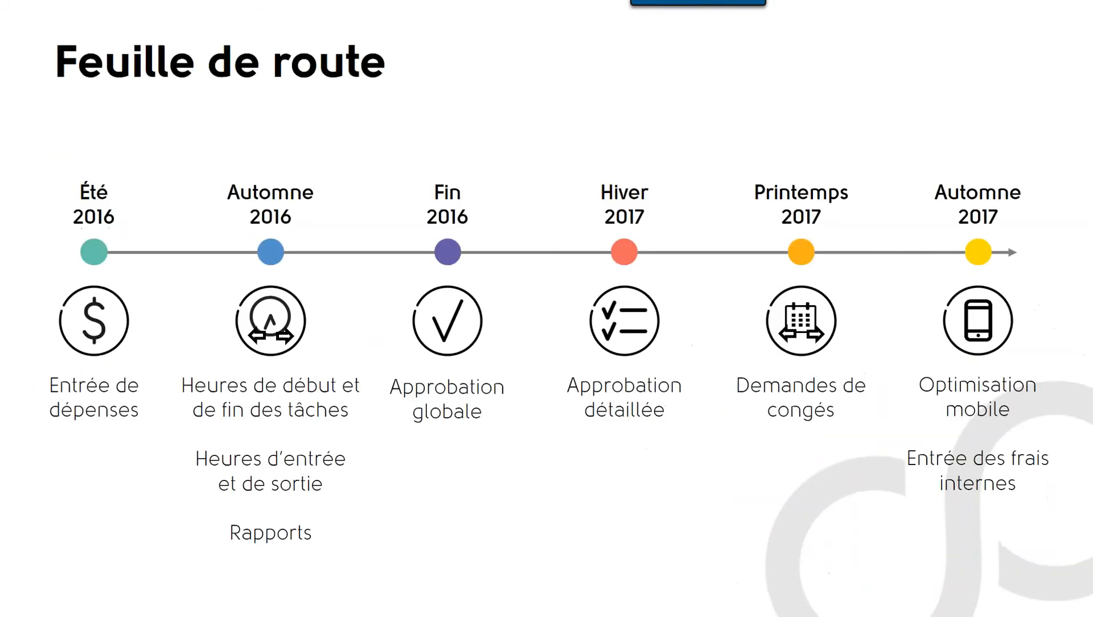